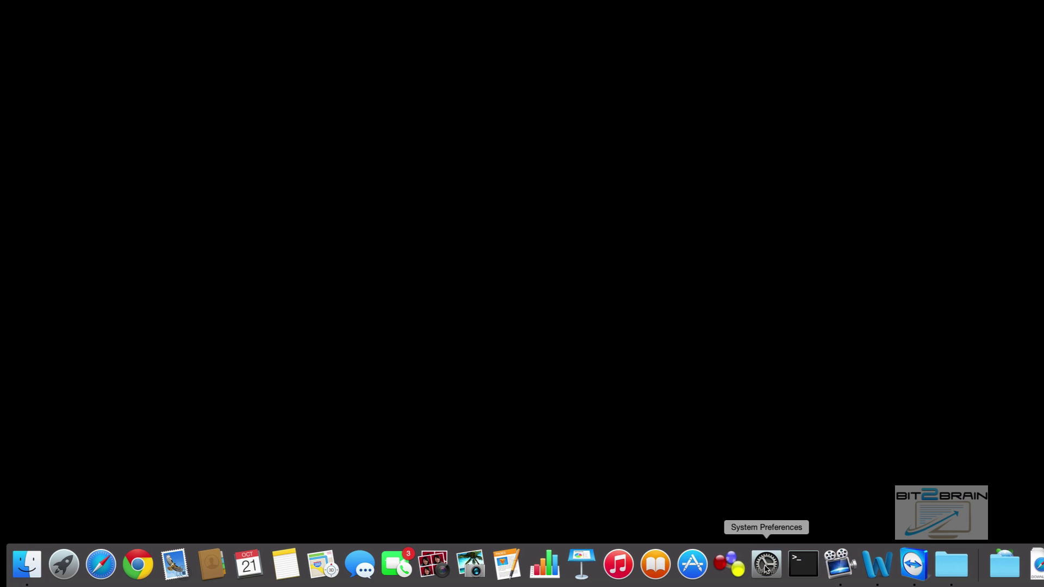
# Open System Preferences, centre its window, and show the Network pane with Ethernet's details.
pyautogui.click(765, 564)
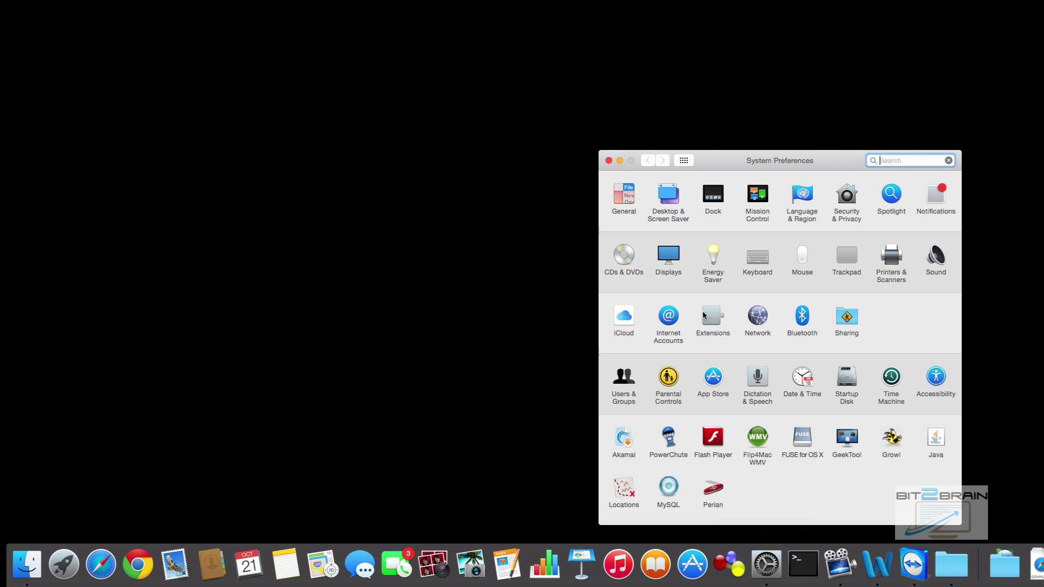
pyautogui.moveTo(726, 166); pyautogui.dragTo(465, 89)
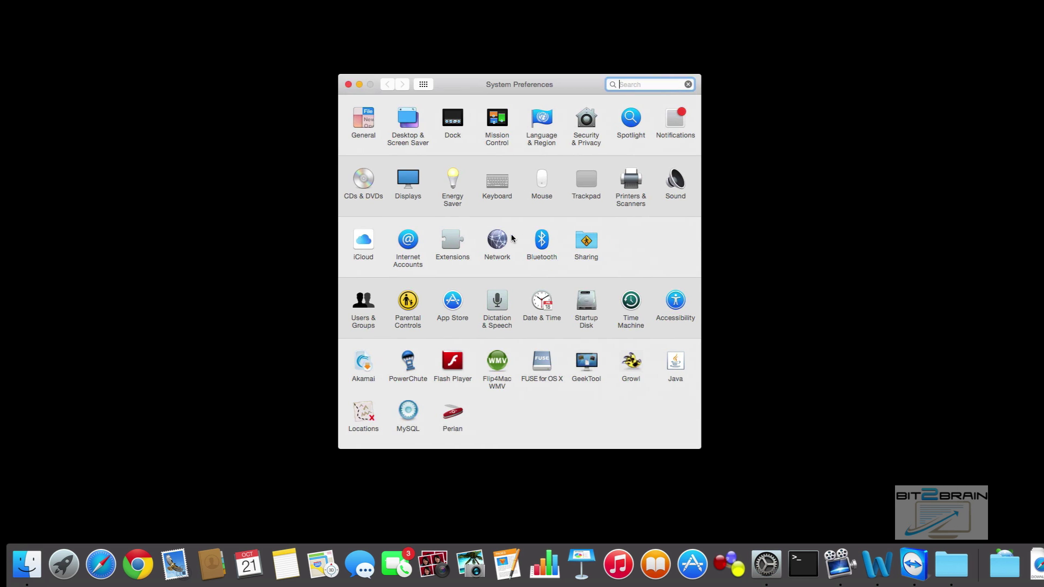
pyautogui.click(501, 244)
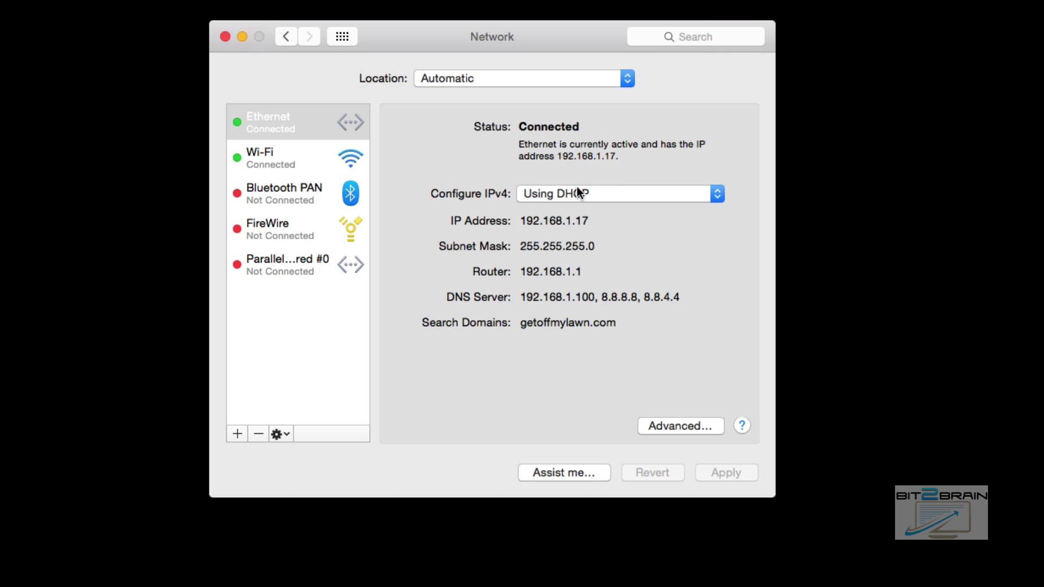
# Set Ethernet's IPv4 to Manually and open Advanced, raising the 0.0.0.0 invalid-address alert.
pyautogui.click(576, 193)
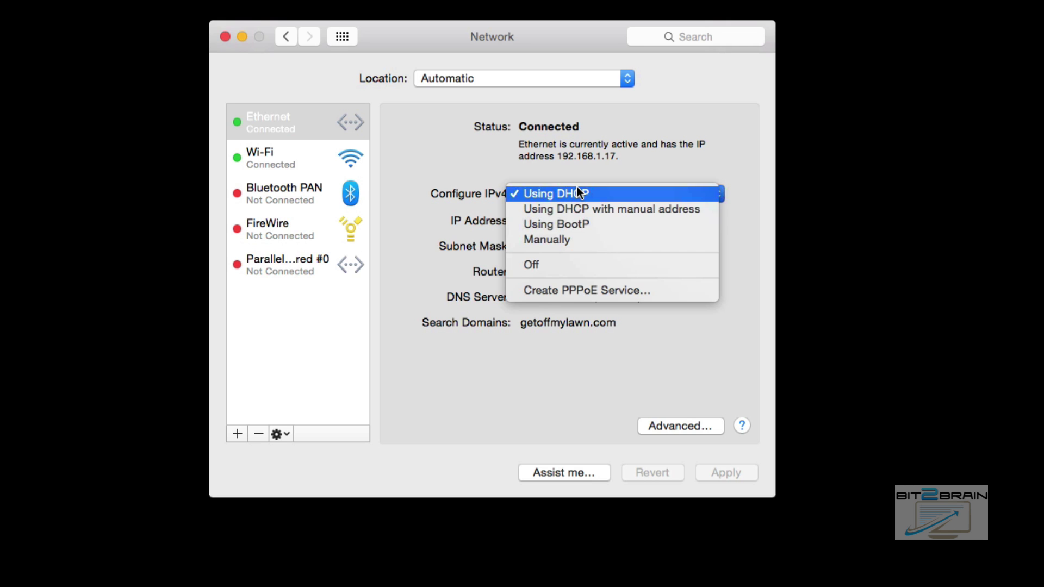
pyautogui.click(568, 239)
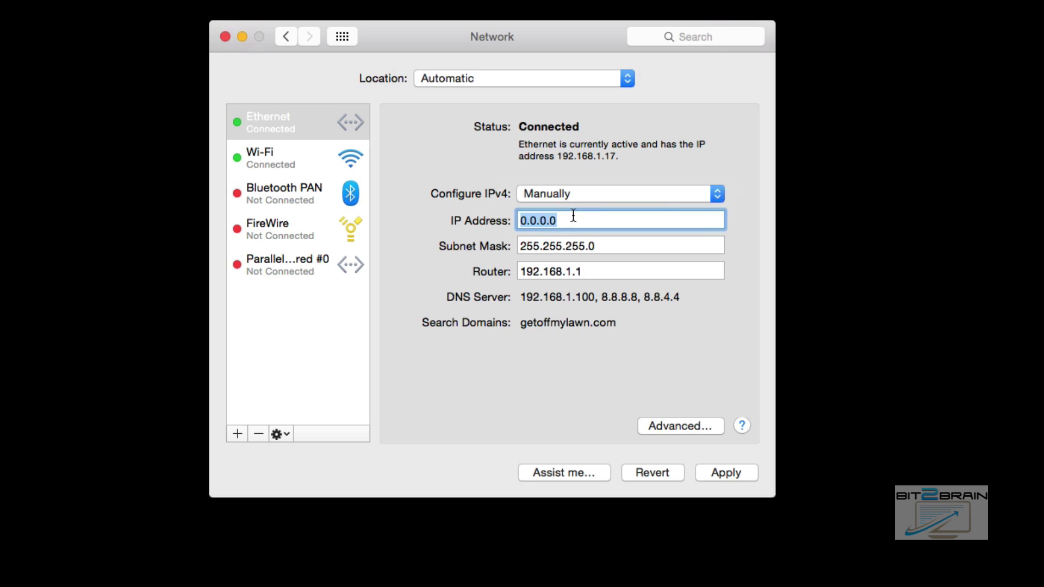
pyautogui.click(565, 192)
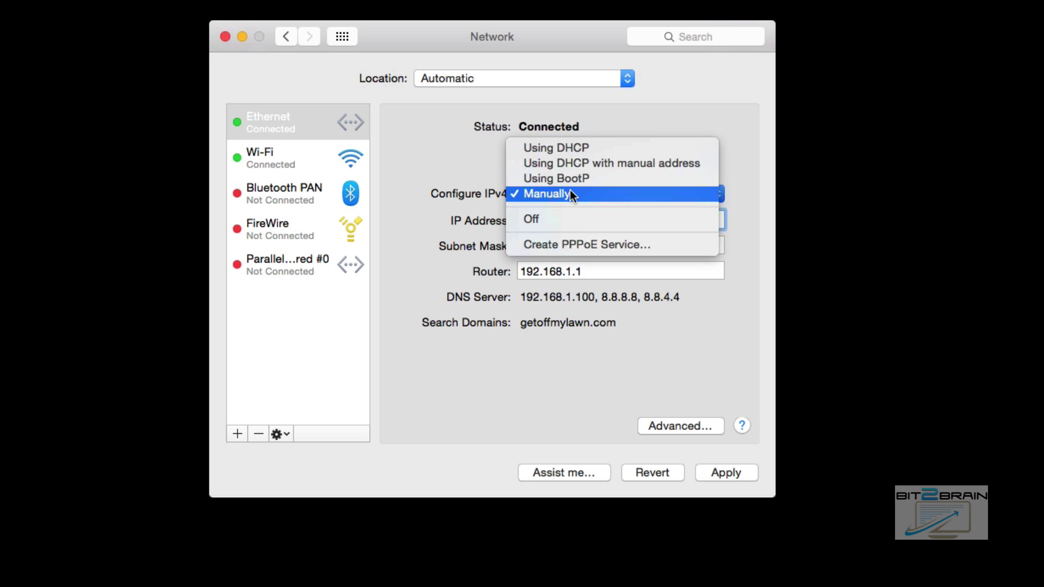
pyautogui.click(570, 193)
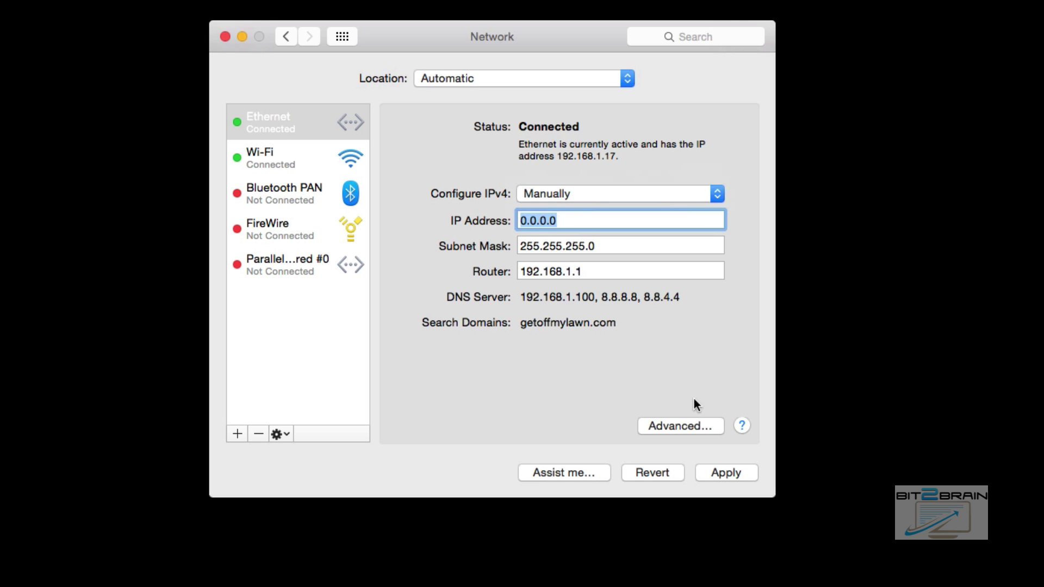
pyautogui.click(679, 426)
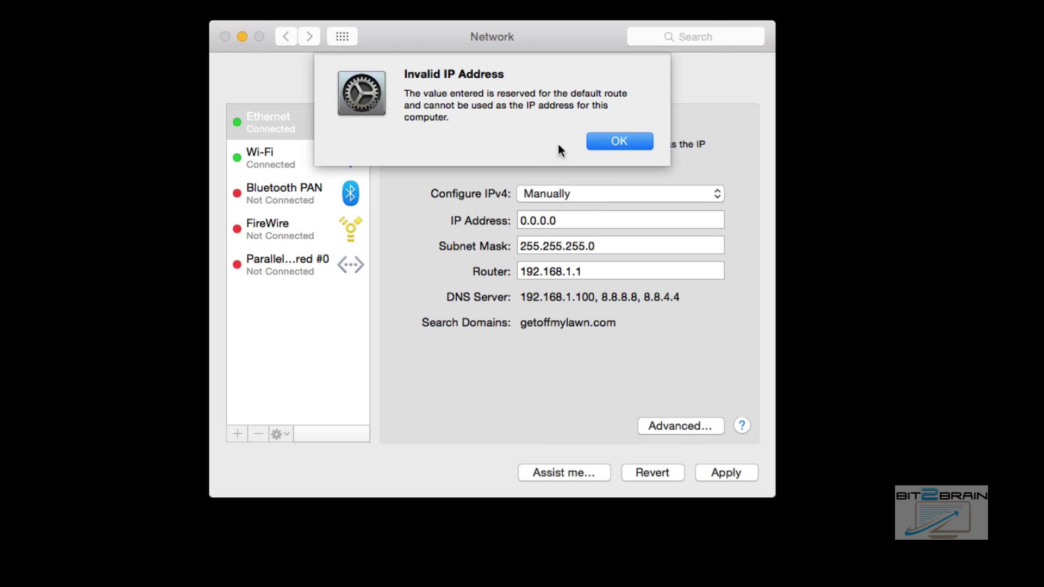
# Dismiss the invalid-address alert and review Ethernet's advanced DNS and Hardware details.
pyautogui.click(603, 139)
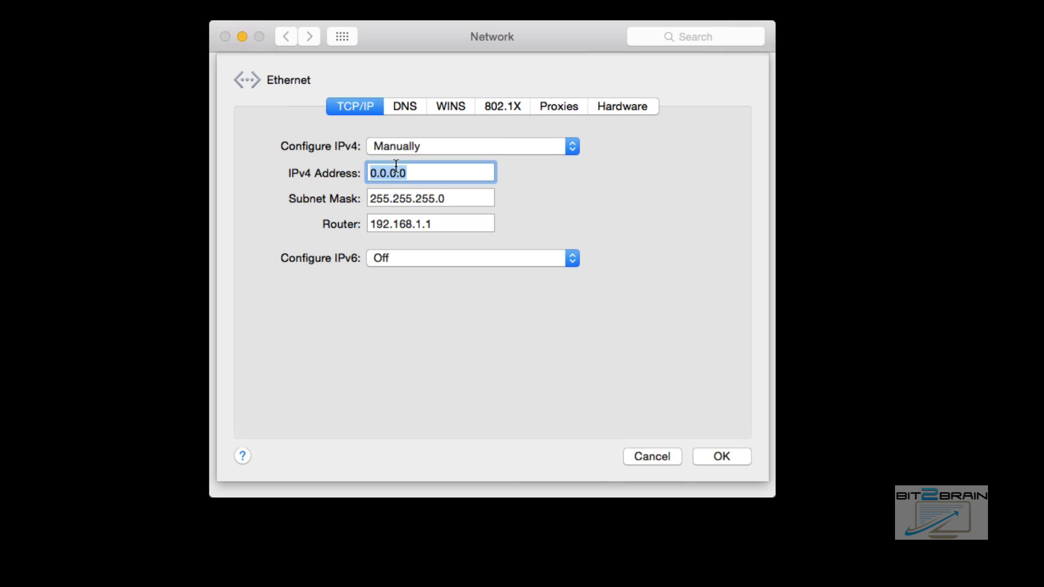
pyautogui.click(402, 110)
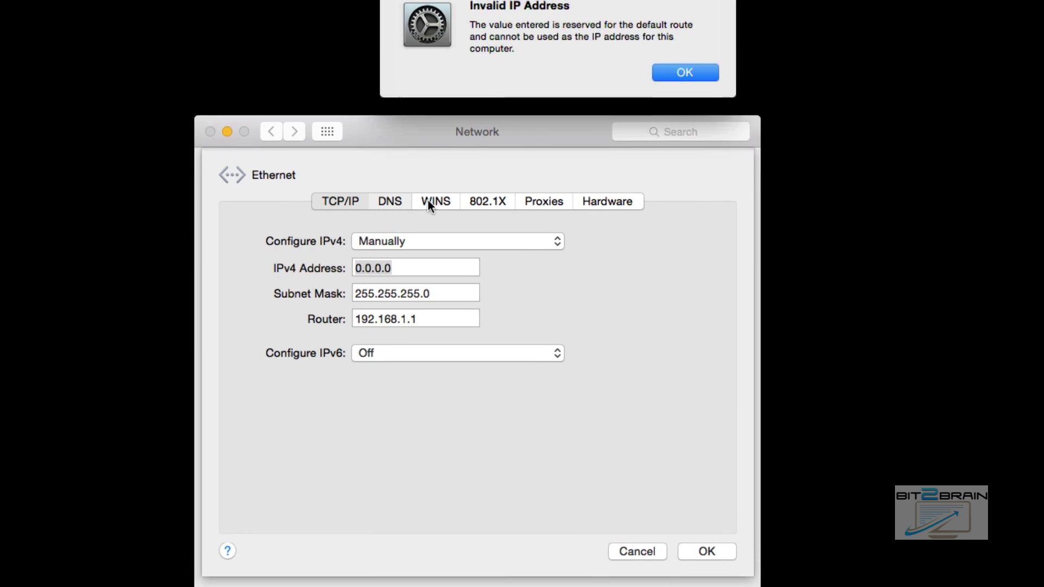
pyautogui.click(676, 106)
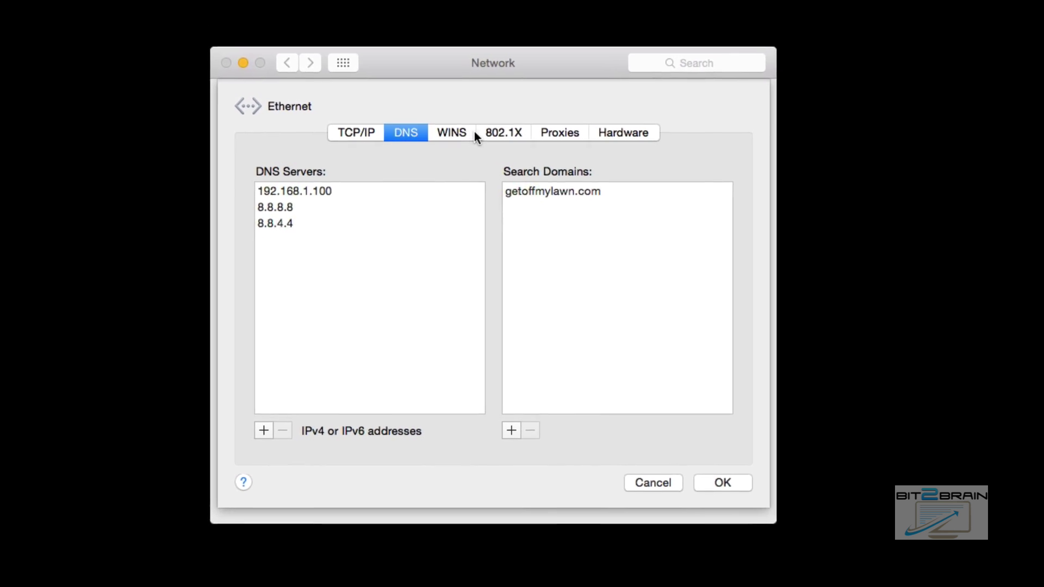
pyautogui.click(627, 126)
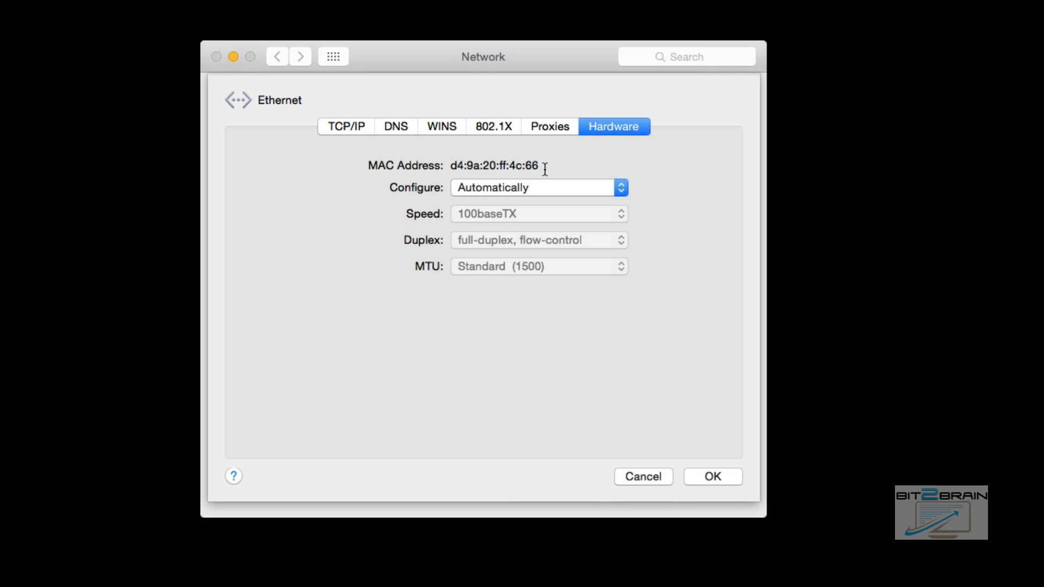
pyautogui.moveTo(523, 166)
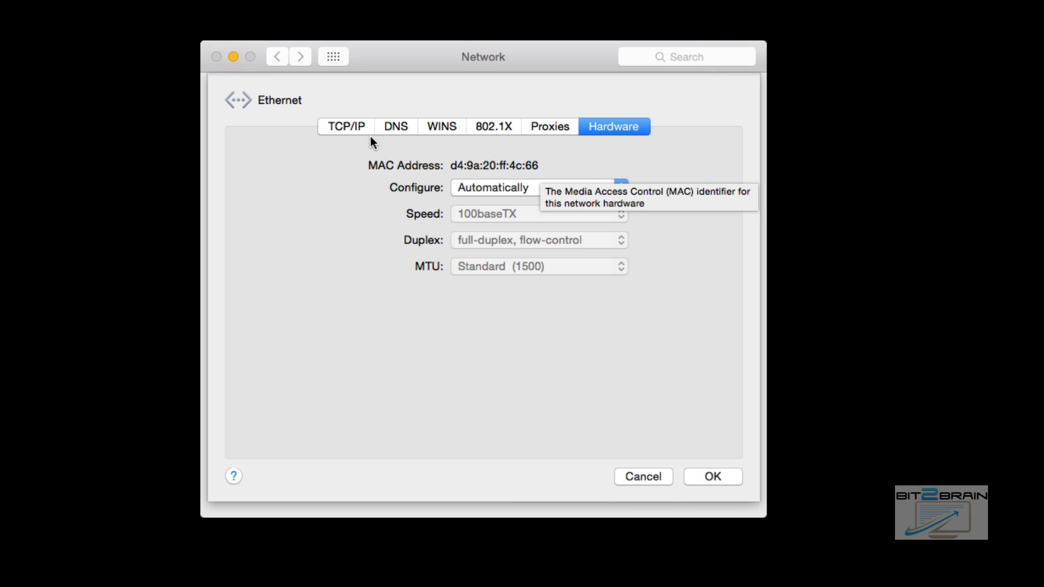
pyautogui.click(346, 129)
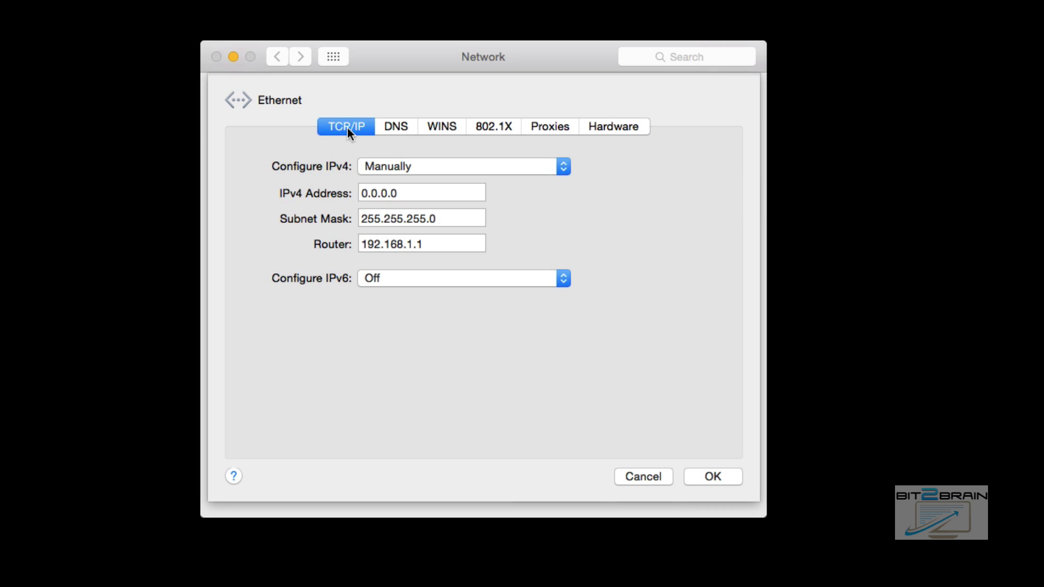
# Discard the advanced Ethernet settings and set Configure IPv4 back to Using DHCP.
pyautogui.click(639, 477)
pyautogui.click(604, 213)
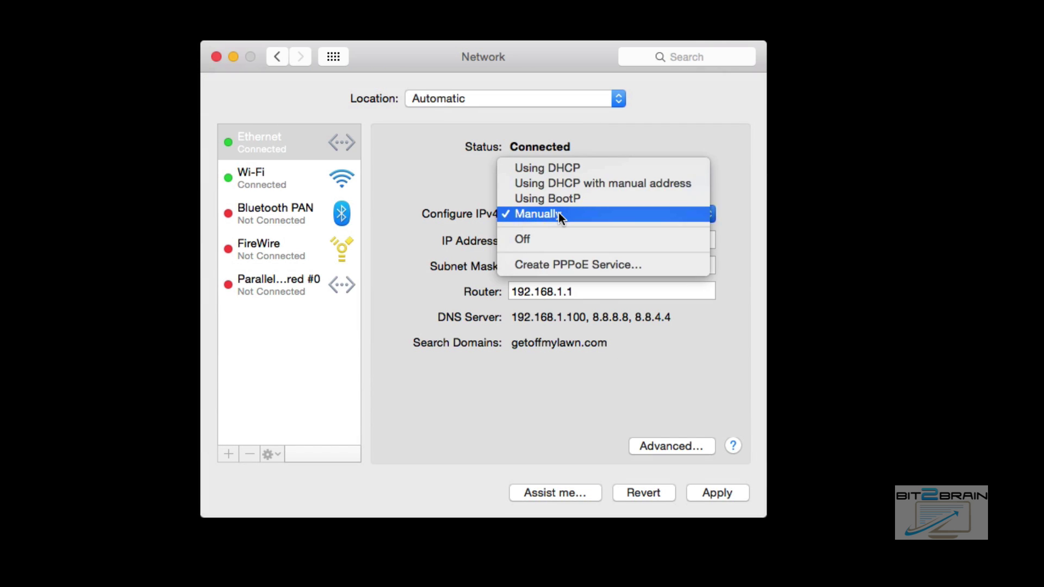
pyautogui.click(560, 167)
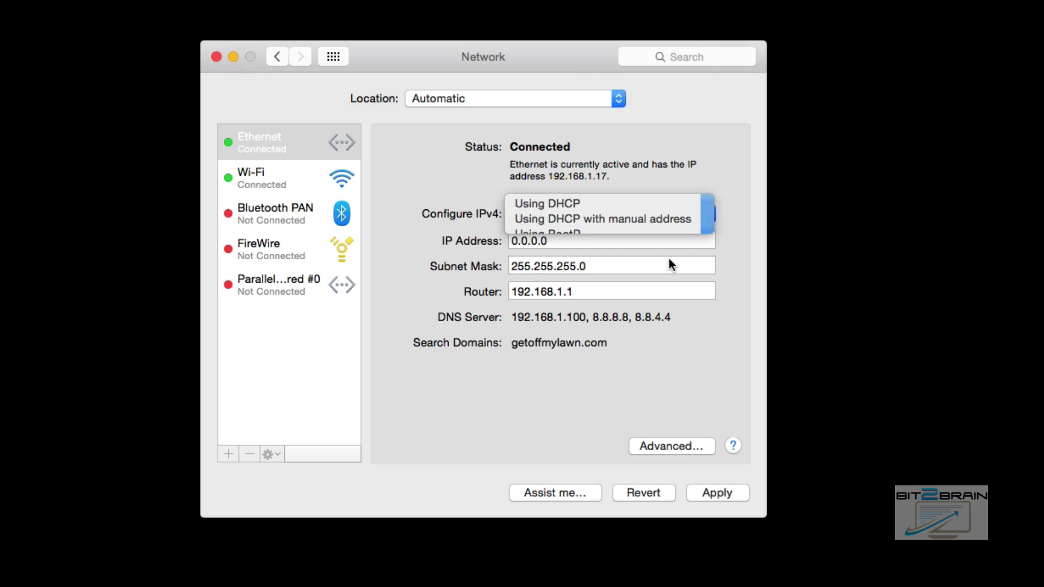
# Apply DHCP so Ethernet regains 192.168.1.17, then show Wi-Fi connected to Rosebud5 at 192.168.0.7.
pyautogui.click(719, 492)
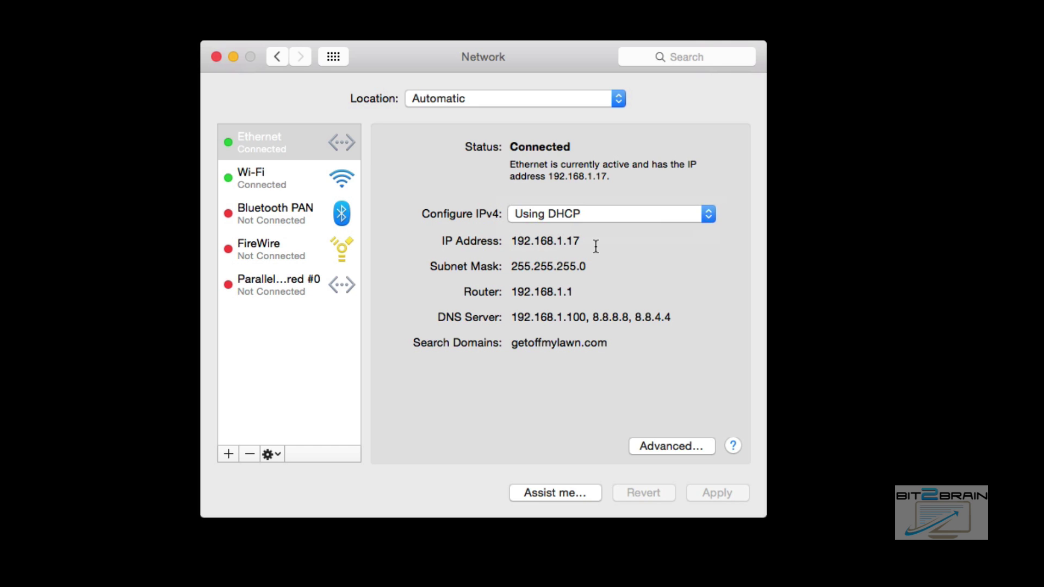
pyautogui.click(269, 183)
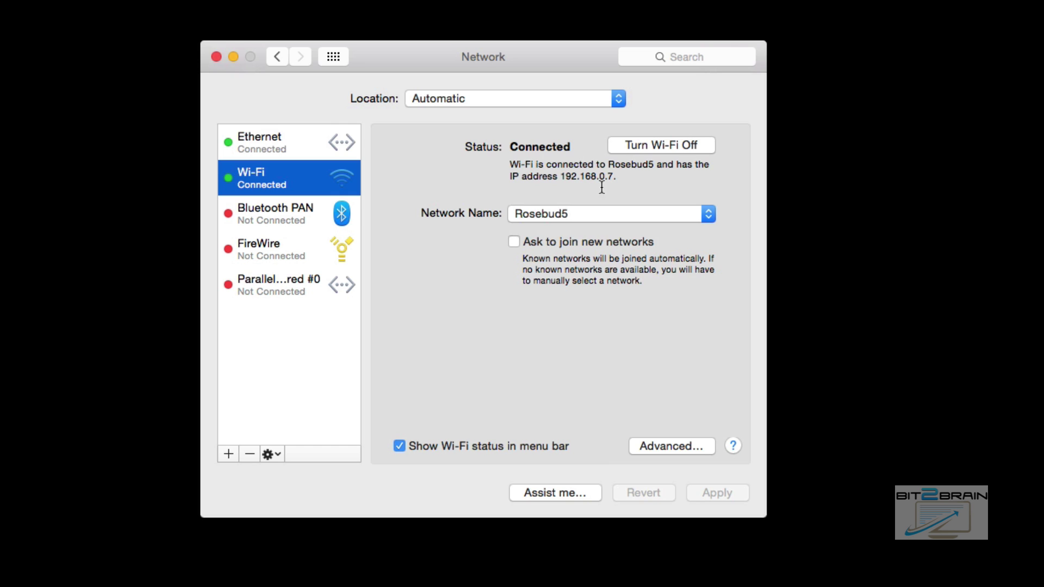
pyautogui.click(303, 144)
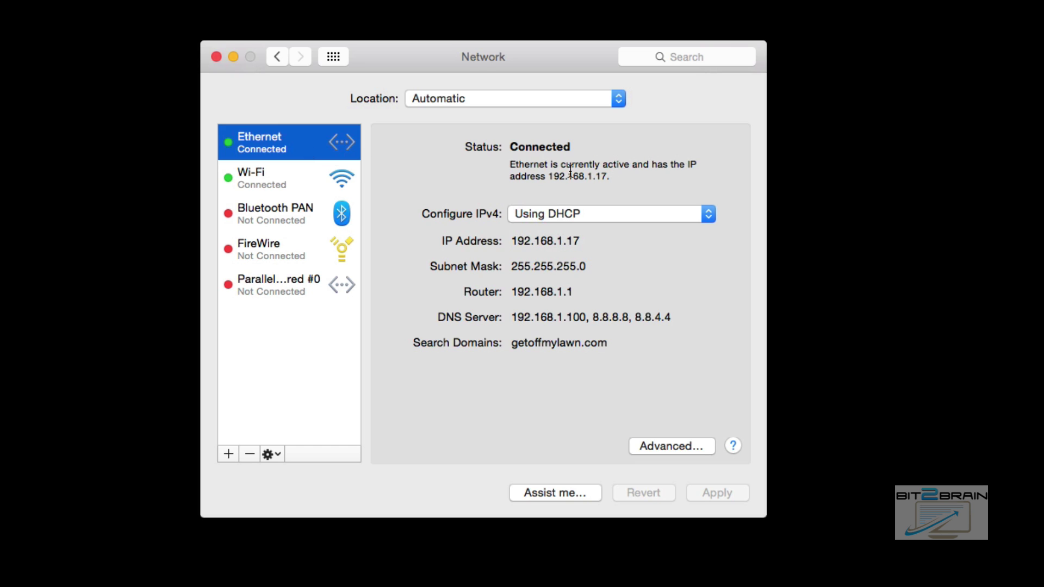
pyautogui.click(265, 176)
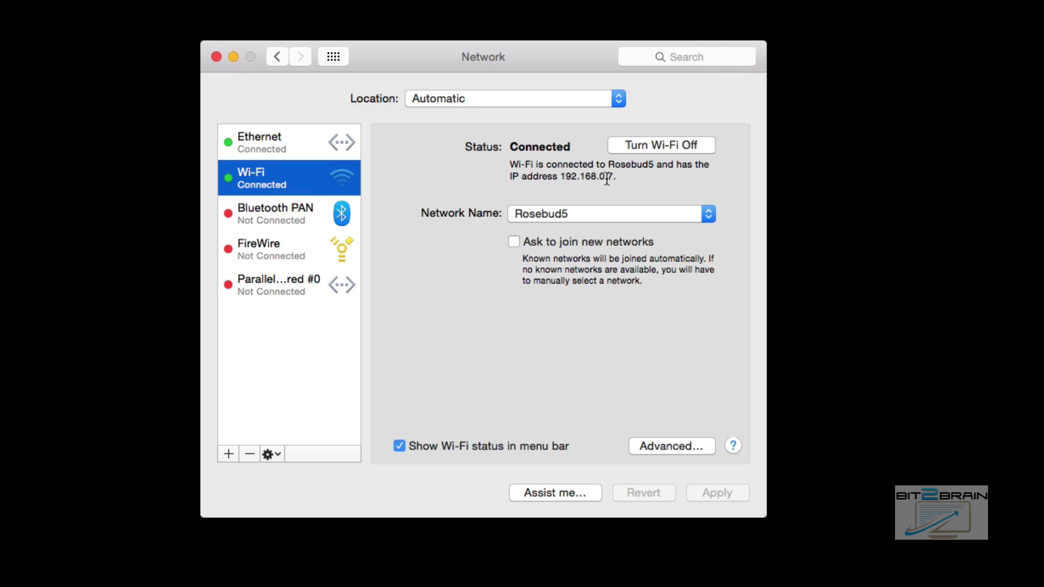
# Use Set Service Order to move Wi-Fi above Ethernet and confirm the new order.
pyautogui.click(275, 455)
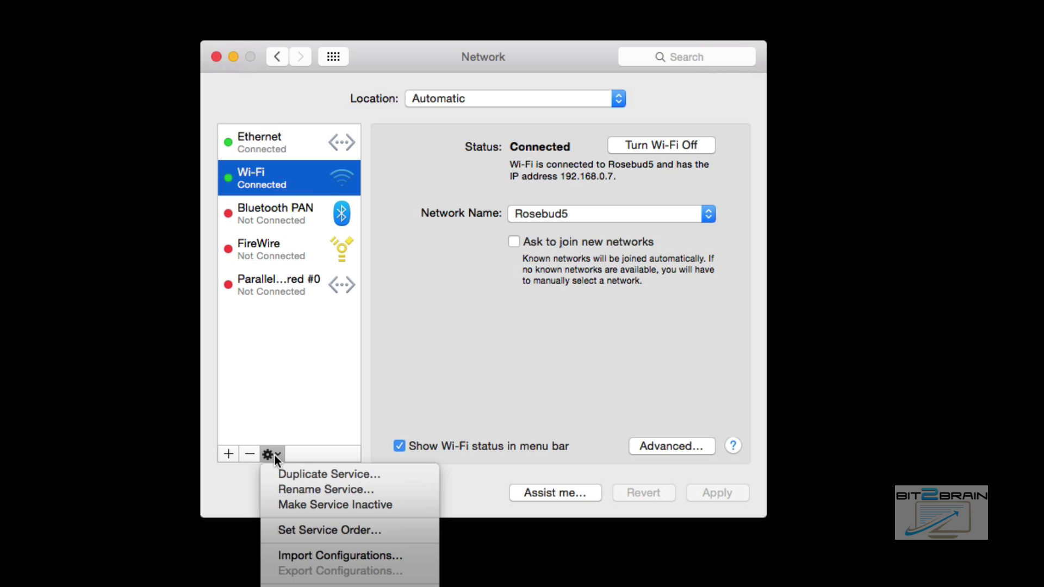
pyautogui.click(322, 529)
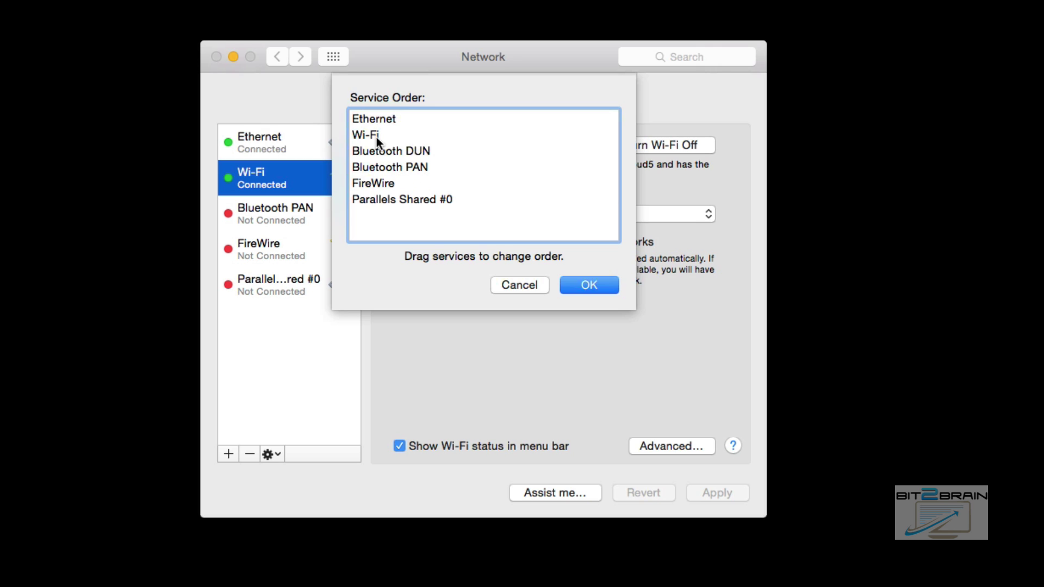
pyautogui.moveTo(373, 119); pyautogui.dragTo(379, 142)
pyautogui.click(588, 285)
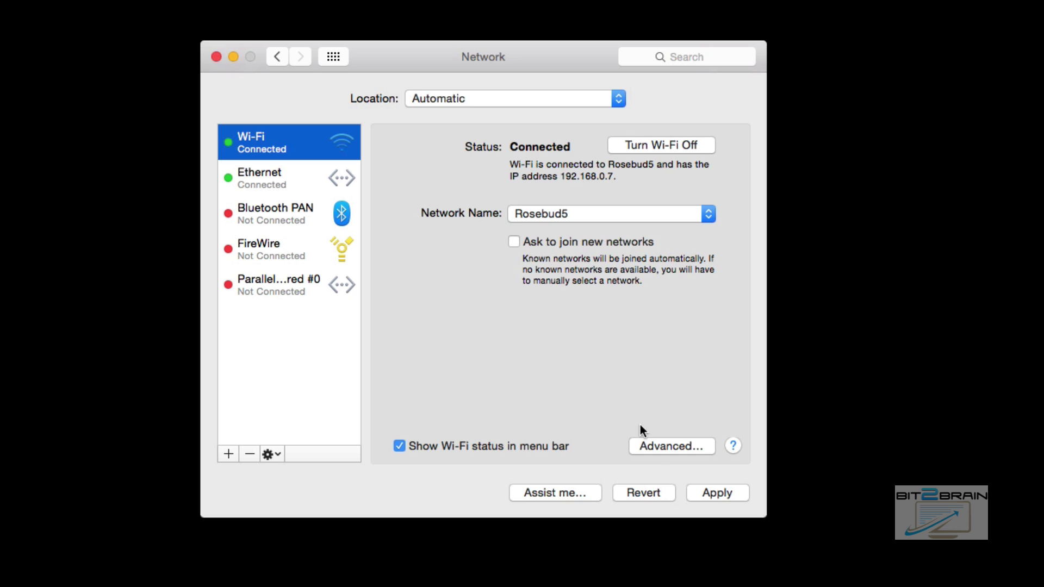
# In advanced Wi-Fi settings, check Hardware, then move BZXLJ above Victor Tango Charlie in Preferred Networks.
pyautogui.click(652, 448)
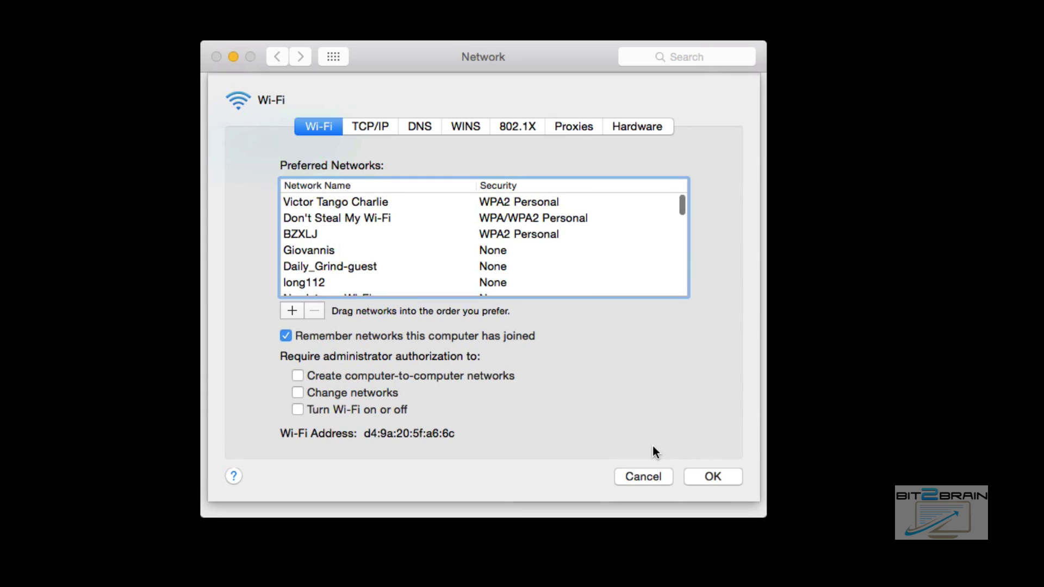
pyautogui.click(627, 126)
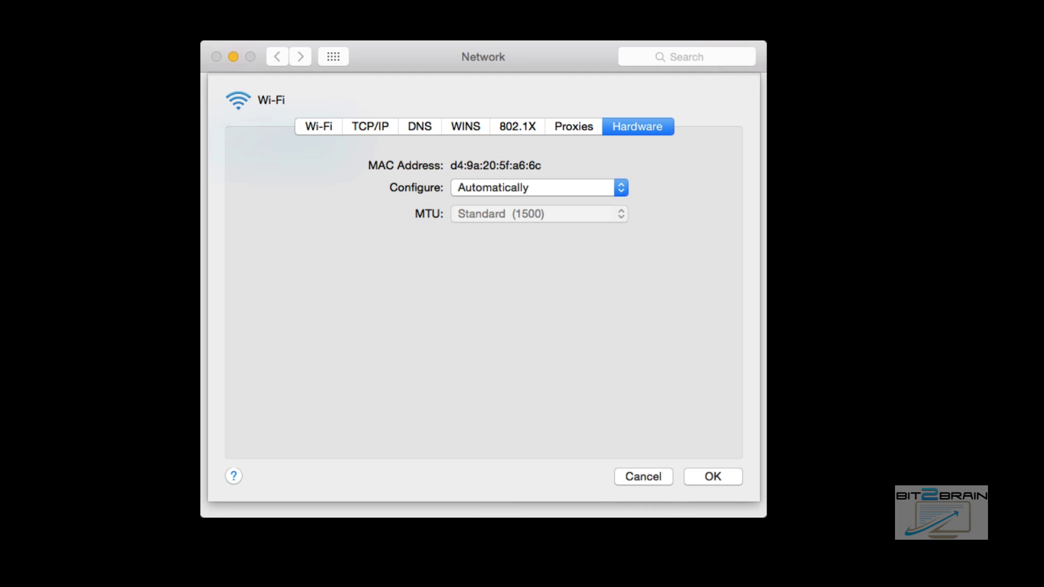
pyautogui.click(332, 124)
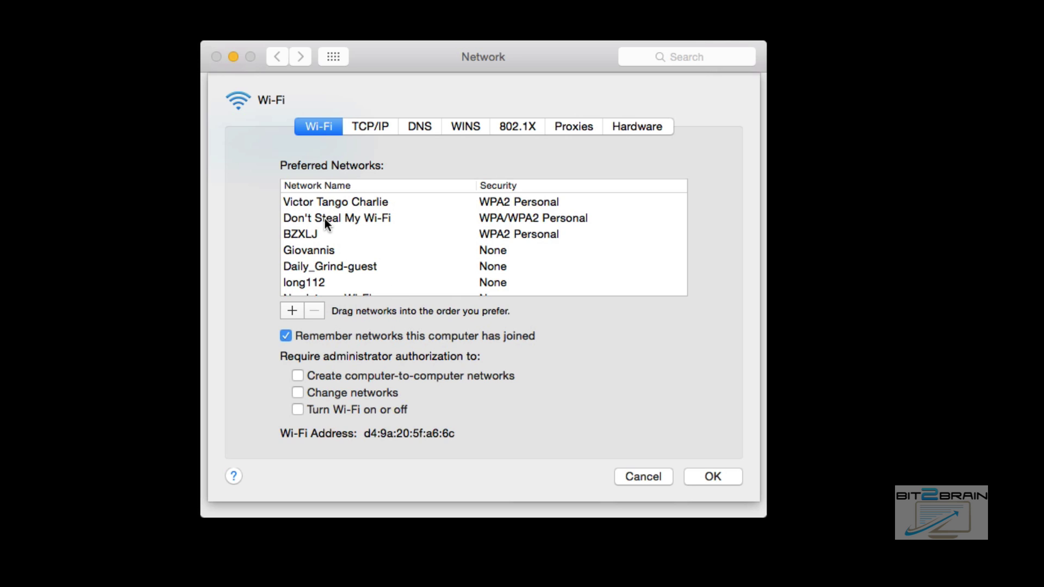
pyautogui.moveTo(306, 234); pyautogui.dragTo(321, 202)
pyautogui.click(327, 252)
pyautogui.scroll(-5, 477, 270)
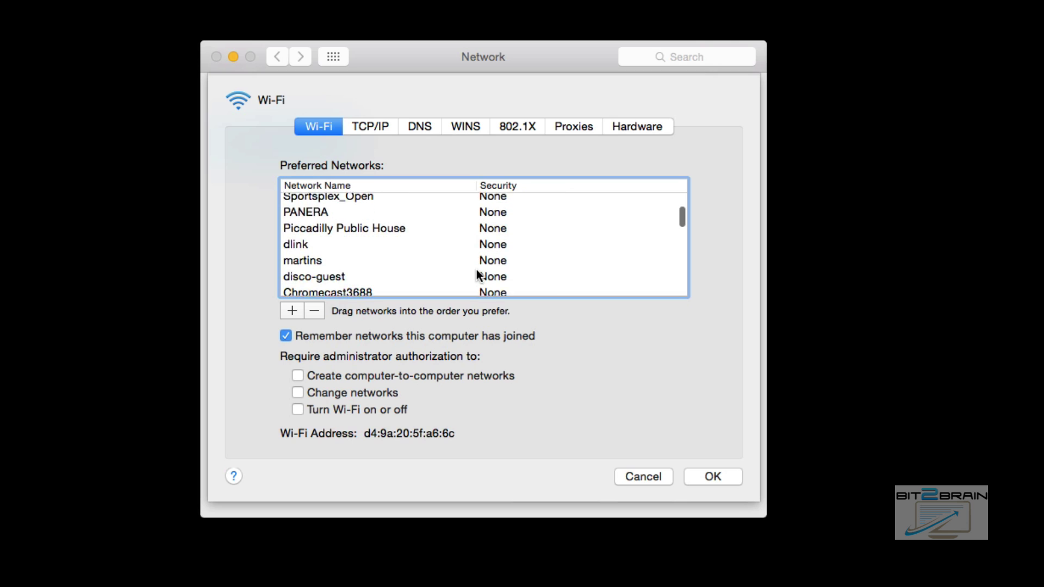
pyautogui.scroll(-3, 476, 269)
pyautogui.scroll(-3, 477, 269)
pyautogui.scroll(-3, 476, 269)
pyautogui.scroll(4, 476, 269)
pyautogui.scroll(4, 476, 270)
pyautogui.scroll(4, 476, 270)
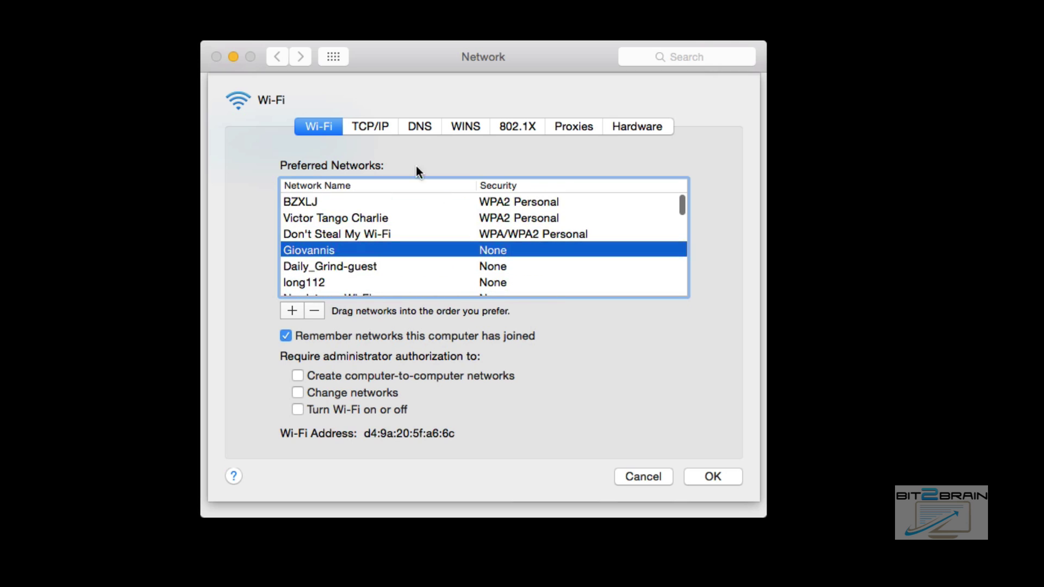
# Renew the Wi-Fi DHCP lease to restore 192.168.0.7 and view DNS servers 75.75.75.75 and 75.75.76.76.
pyautogui.click(378, 129)
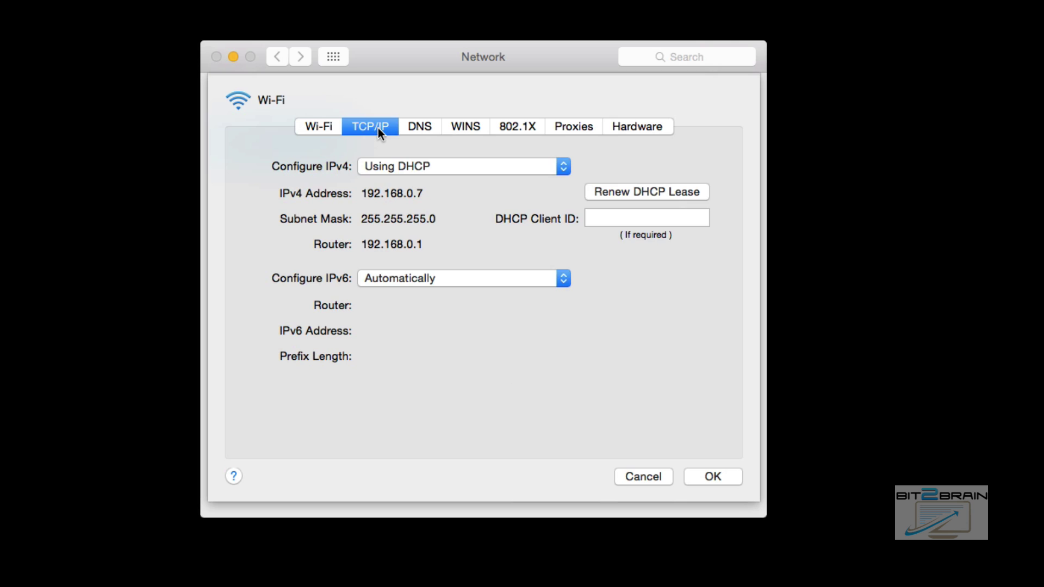
pyautogui.click(624, 189)
pyautogui.click(622, 179)
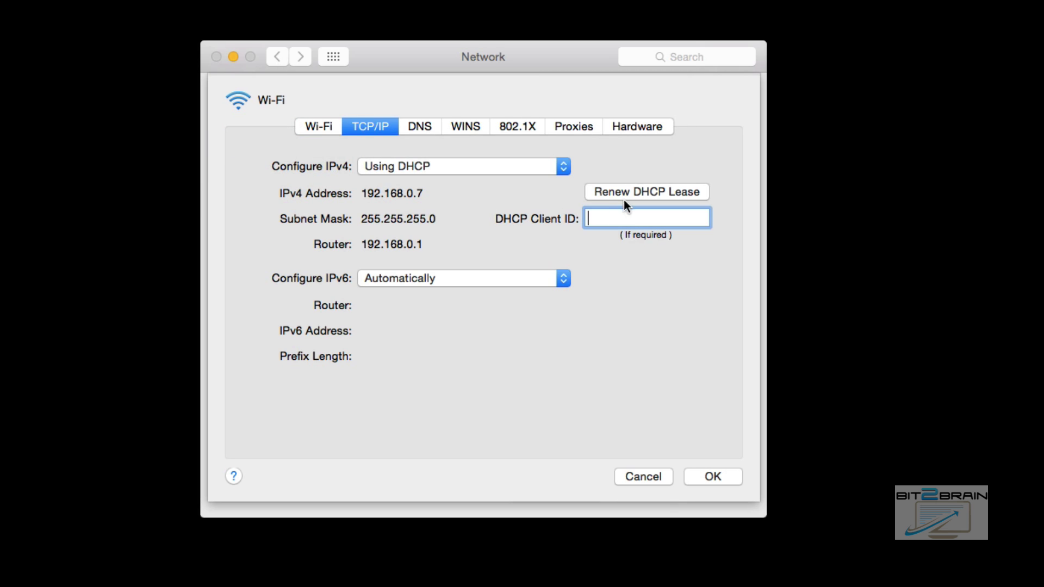
pyautogui.click(635, 192)
pyautogui.click(604, 190)
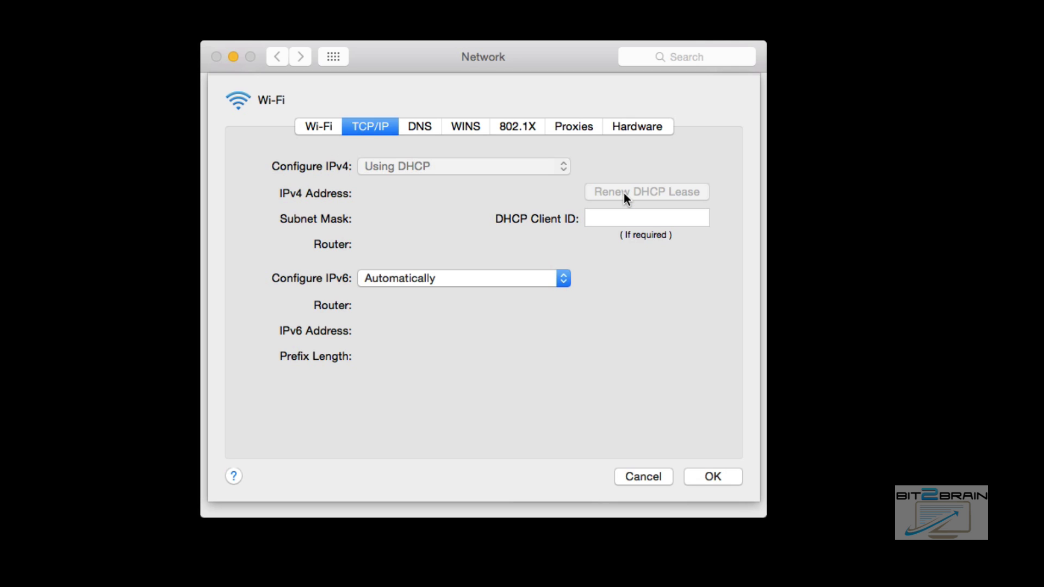
pyautogui.click(423, 121)
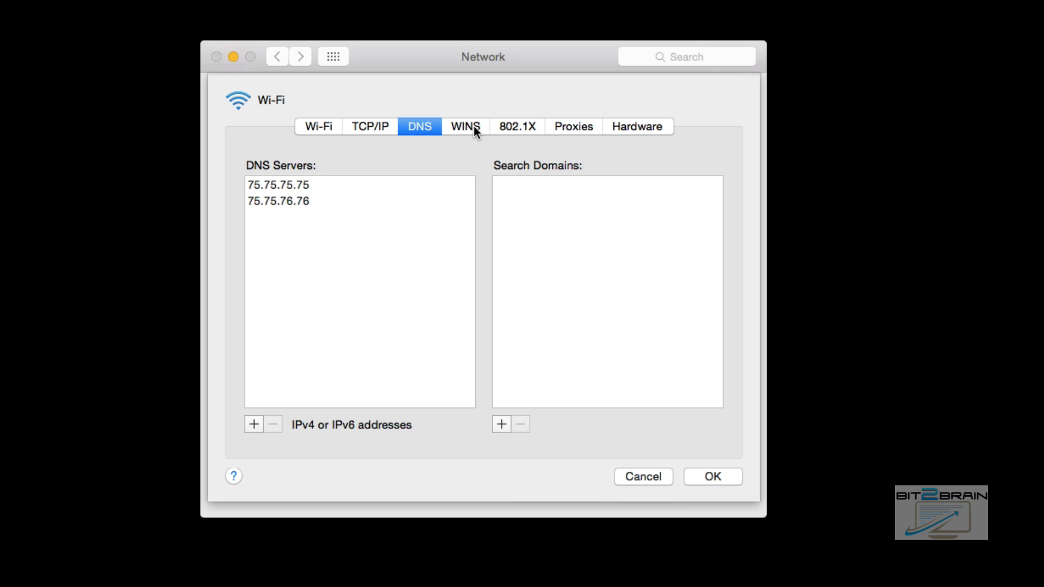
# Close Wi-Fi's advanced settings, inspect Ethernet's DNS servers and getoffmylawn.com search domain, then show all panes.
pyautogui.click(664, 475)
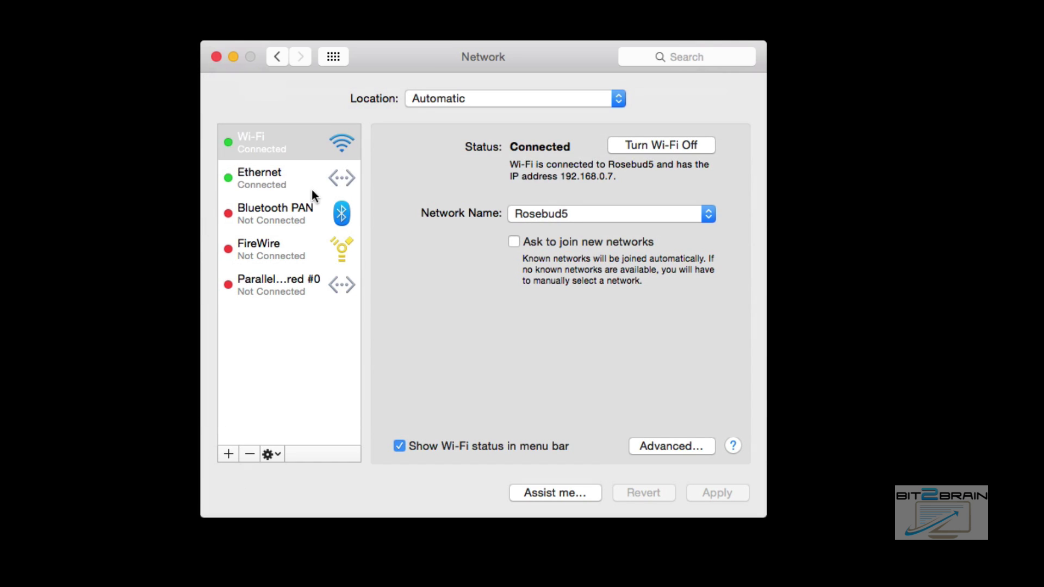
pyautogui.click(285, 179)
pyautogui.click(657, 445)
pyautogui.click(400, 127)
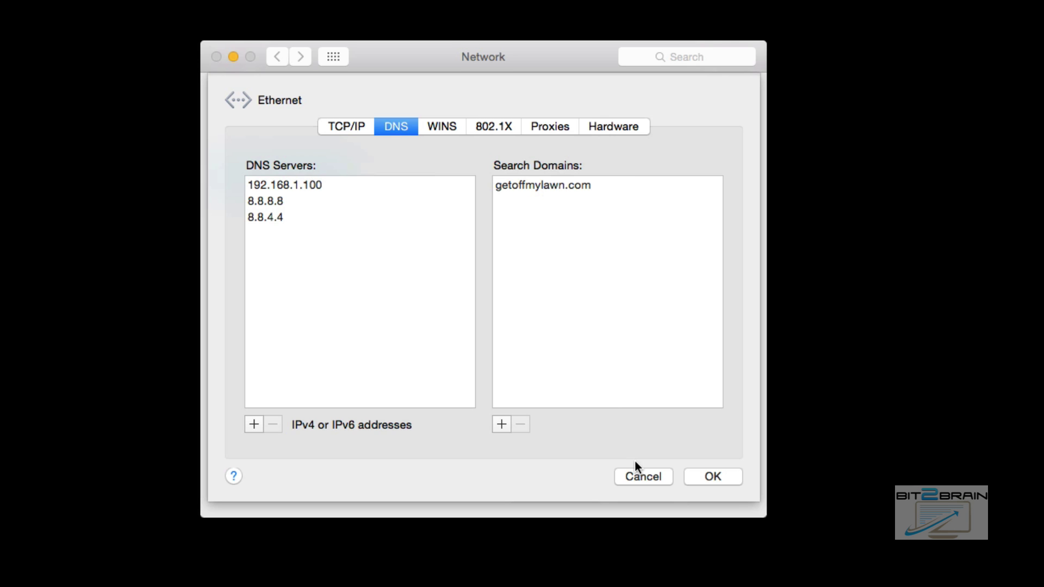
pyautogui.click(704, 479)
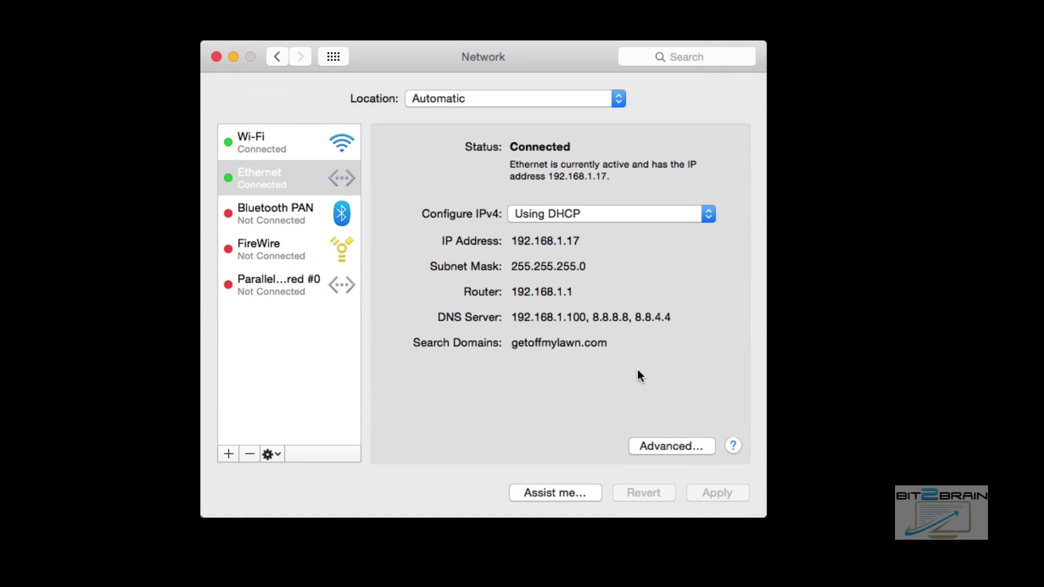
pyautogui.click(343, 59)
pyautogui.click(245, 429)
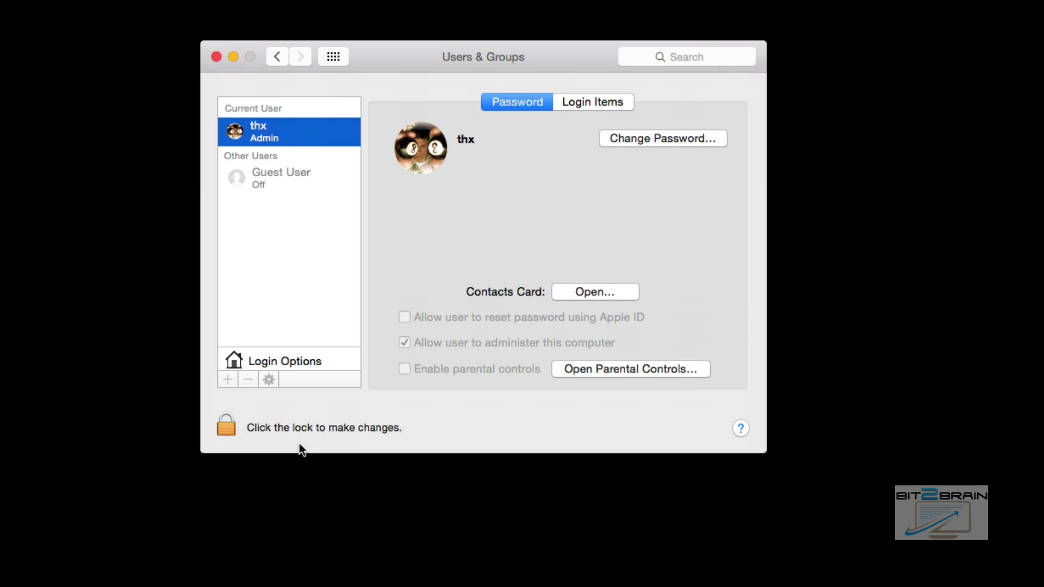
pyautogui.click(243, 430)
pyautogui.click(275, 360)
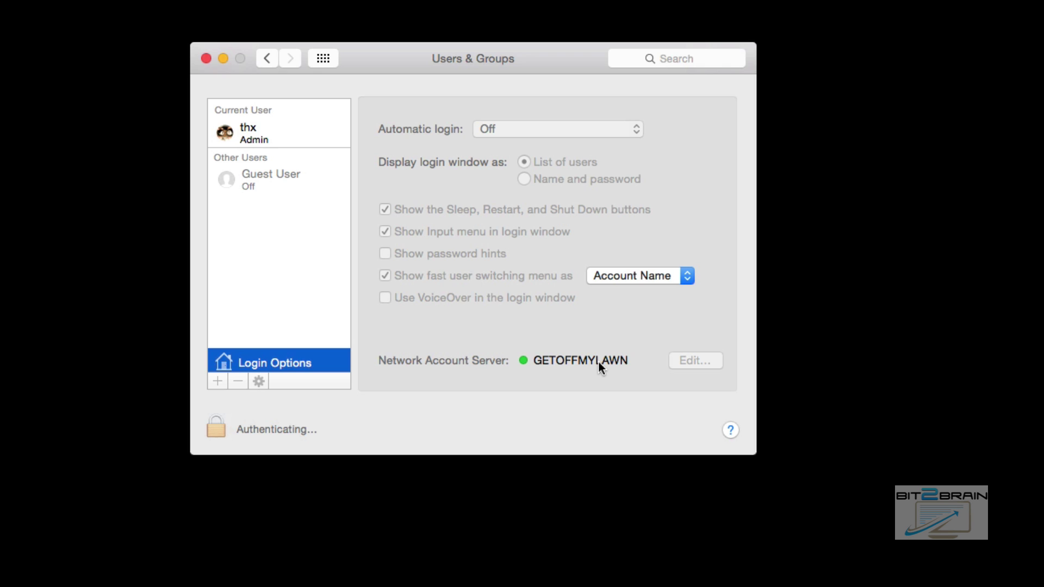
pyautogui.click(325, 58)
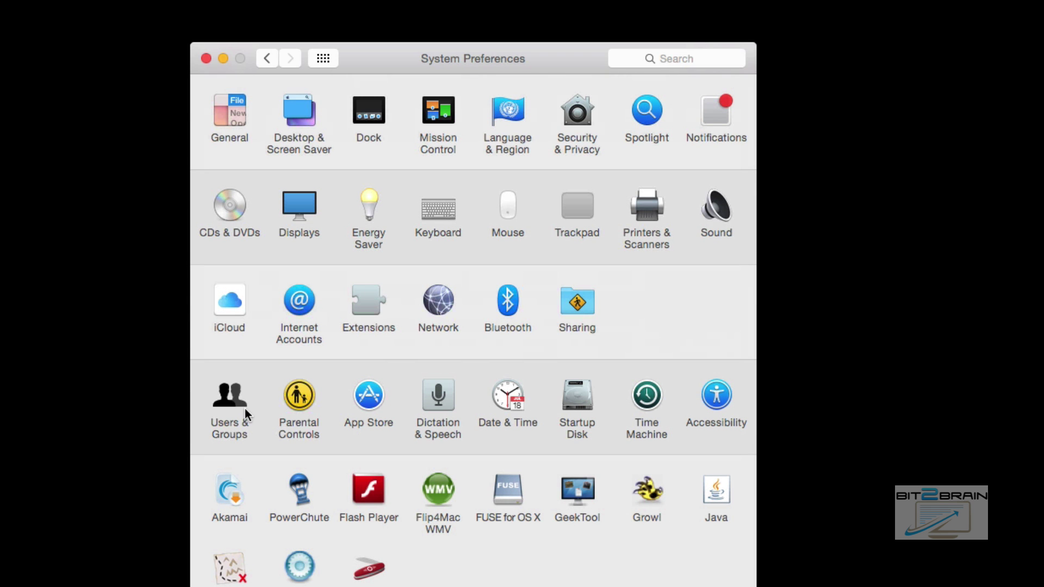
# In Network, create a Wi-Fi interface service named Wi-Fi 2 and select it in the list.
pyautogui.click(444, 304)
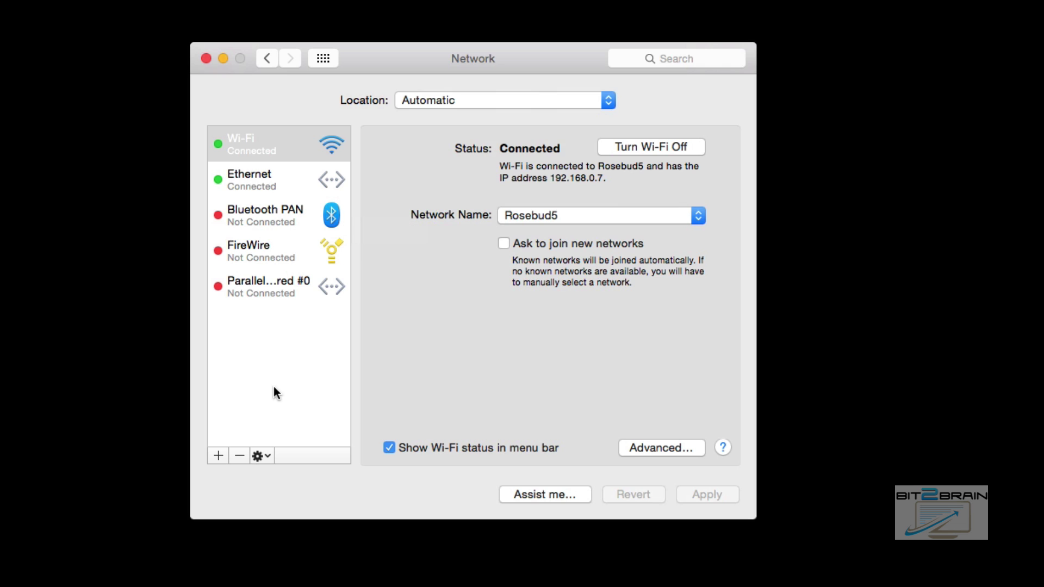
pyautogui.click(218, 454)
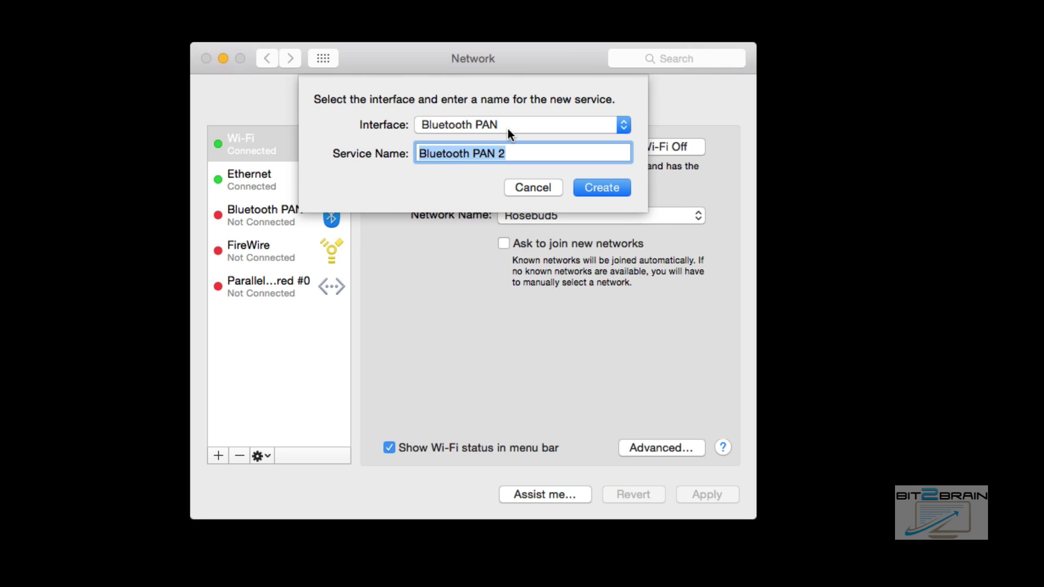
pyautogui.click(507, 128)
pyautogui.click(500, 137)
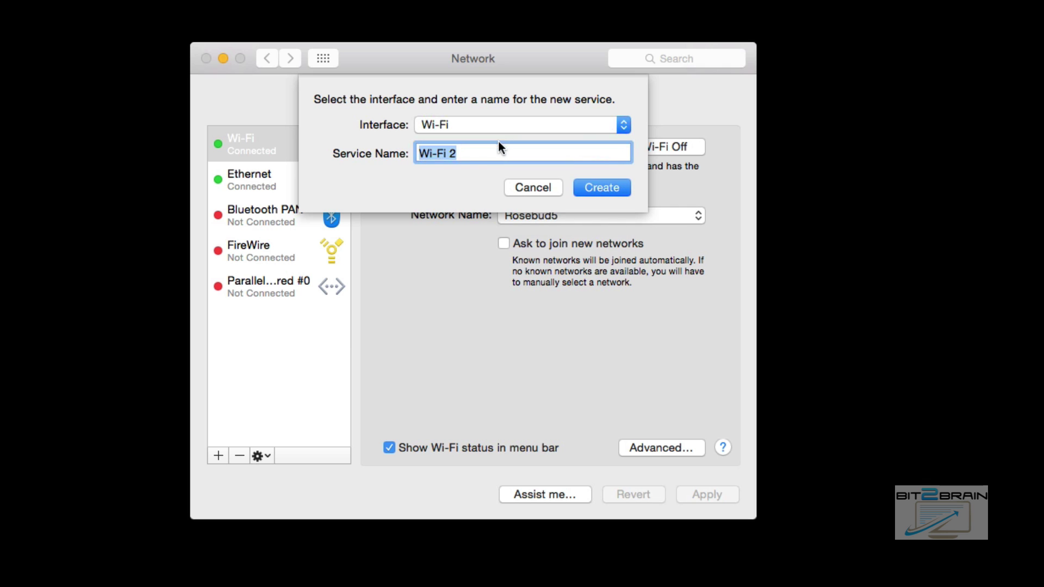
pyautogui.click(602, 187)
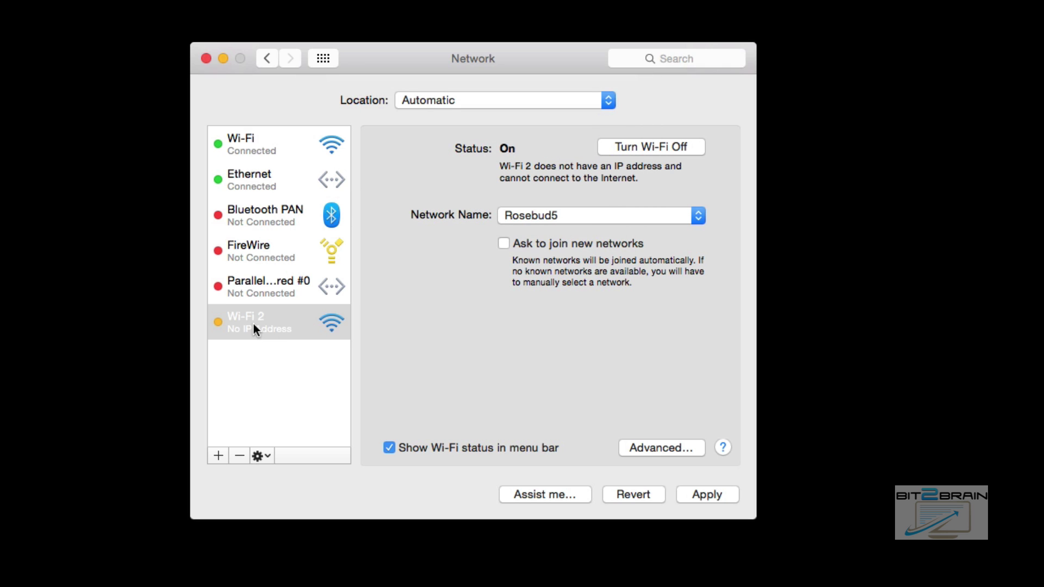
pyautogui.click(277, 286)
pyautogui.click(277, 179)
pyautogui.click(291, 326)
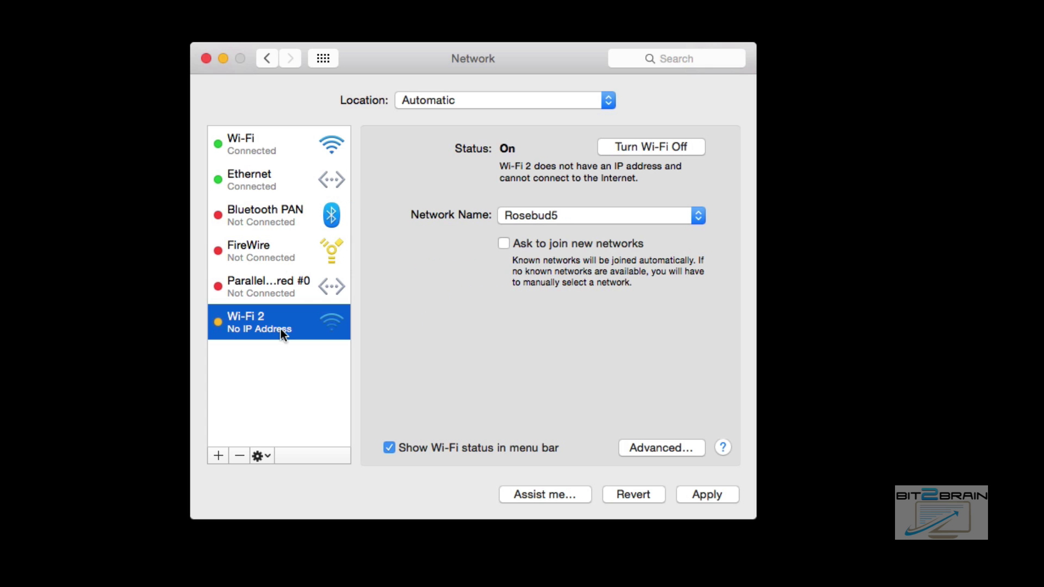
# Move Wi-Fi 2 above Wi-Fi in the service order, authenticating as admin, and apply the change.
pyautogui.click(261, 456)
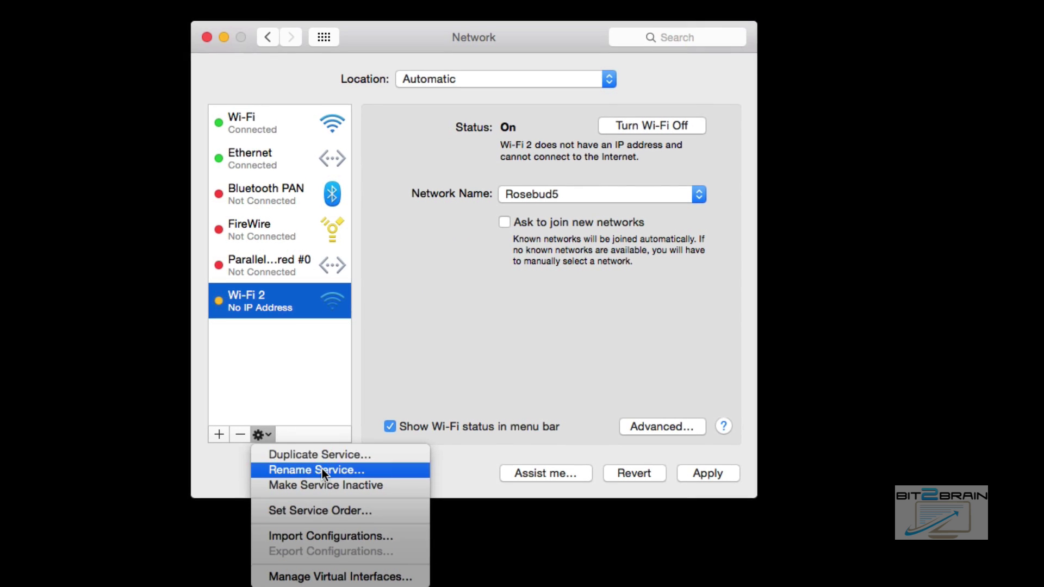
pyautogui.click(319, 507)
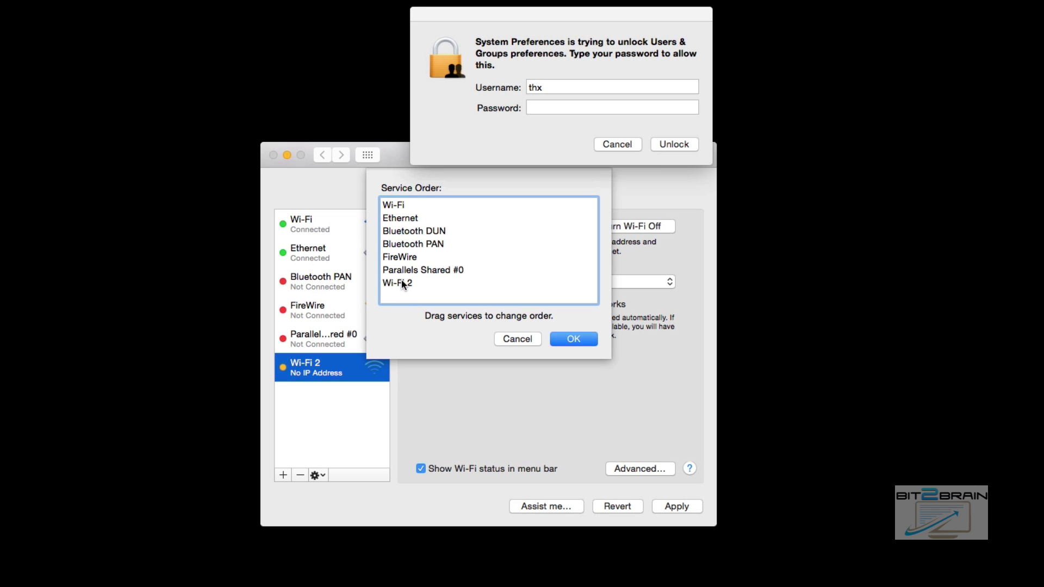
pyautogui.moveTo(401, 283); pyautogui.dragTo(426, 215)
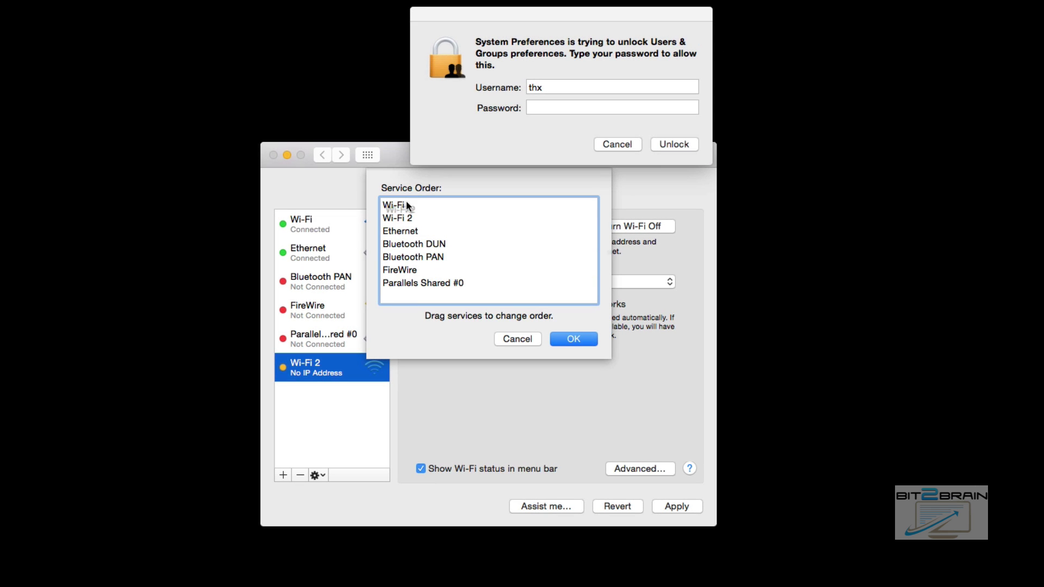
pyautogui.moveTo(406, 206); pyautogui.dragTo(406, 227)
pyautogui.click(571, 108)
pyautogui.write('*****')
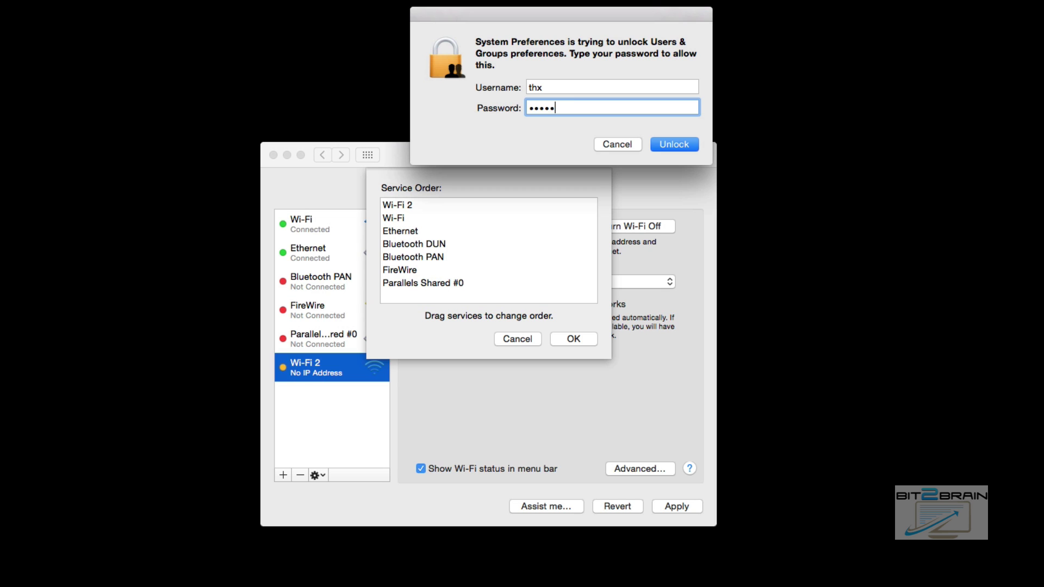
pyautogui.write('***')
pyautogui.press('Return')
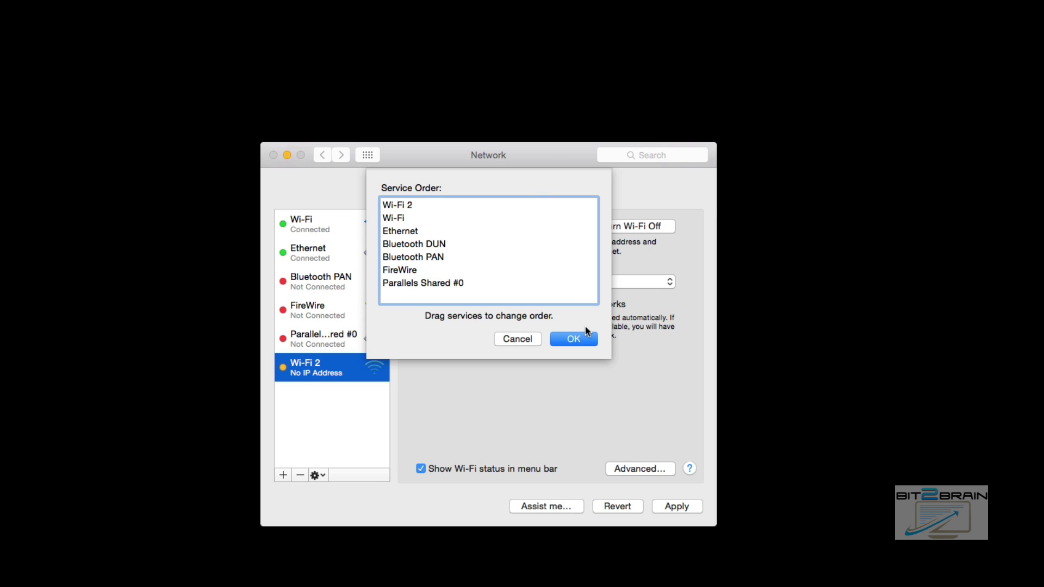
pyautogui.click(573, 338)
pyautogui.click(663, 507)
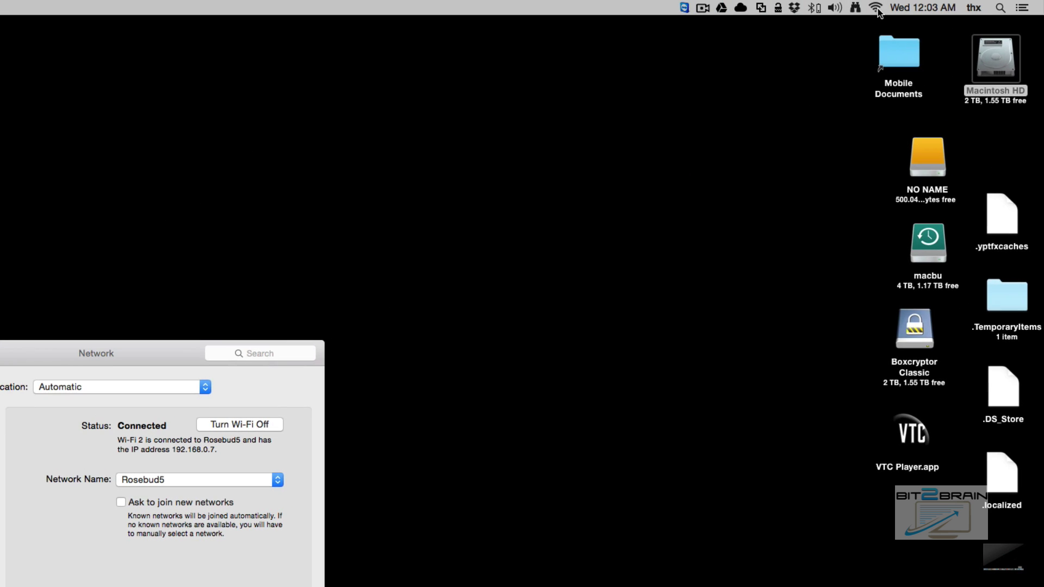
# Show the menu-bar Wi-Fi list with Rosebud5, HOME-4B8E and Rosebud24.
pyautogui.click(877, 9)
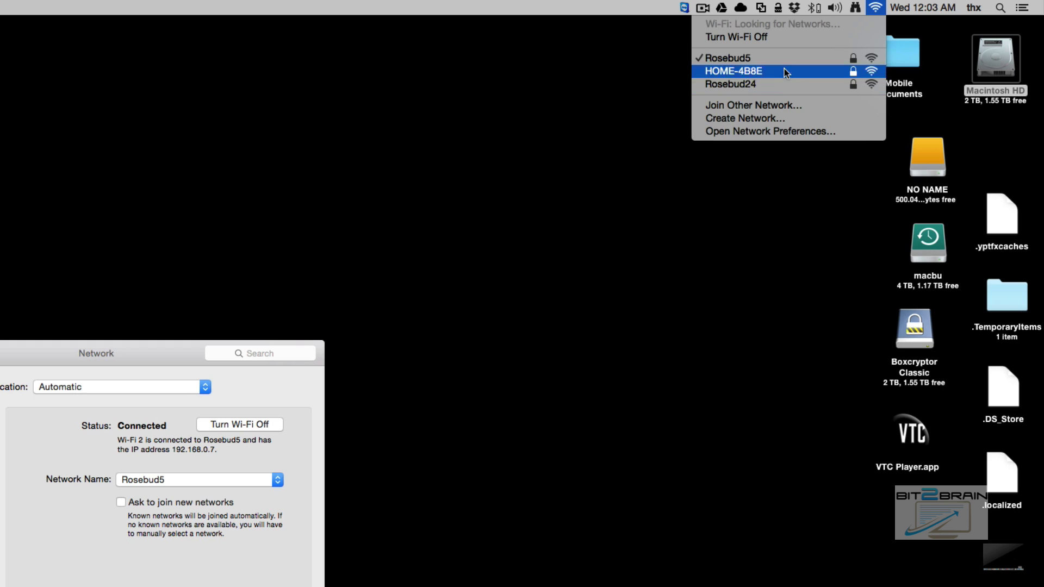
pyautogui.click(606, 73)
pyautogui.click(876, 9)
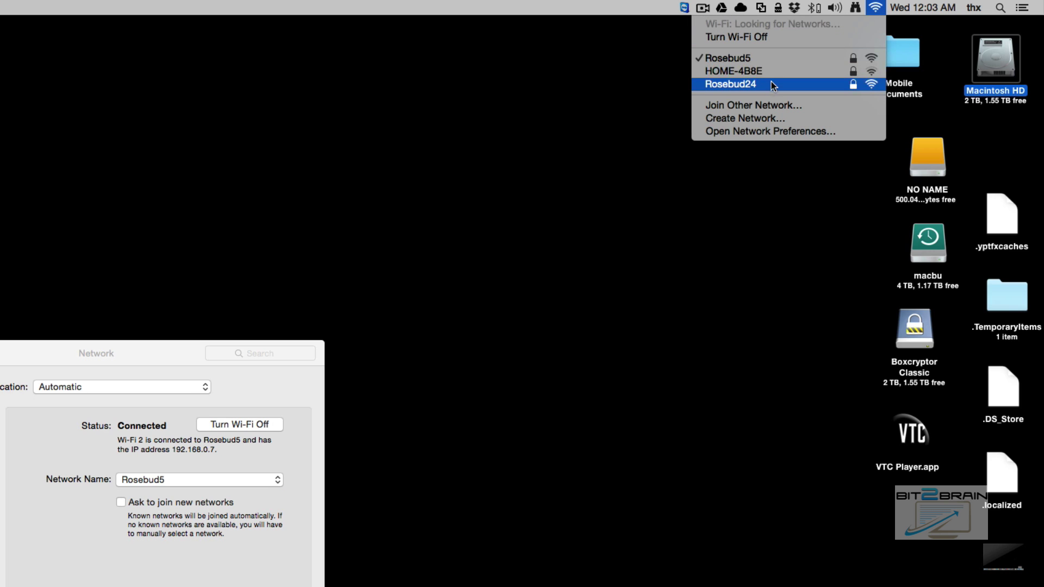
# Join the Lab5 network with WPA2 Personal security and its password, getting 192.168.1.19.
pyautogui.click(752, 105)
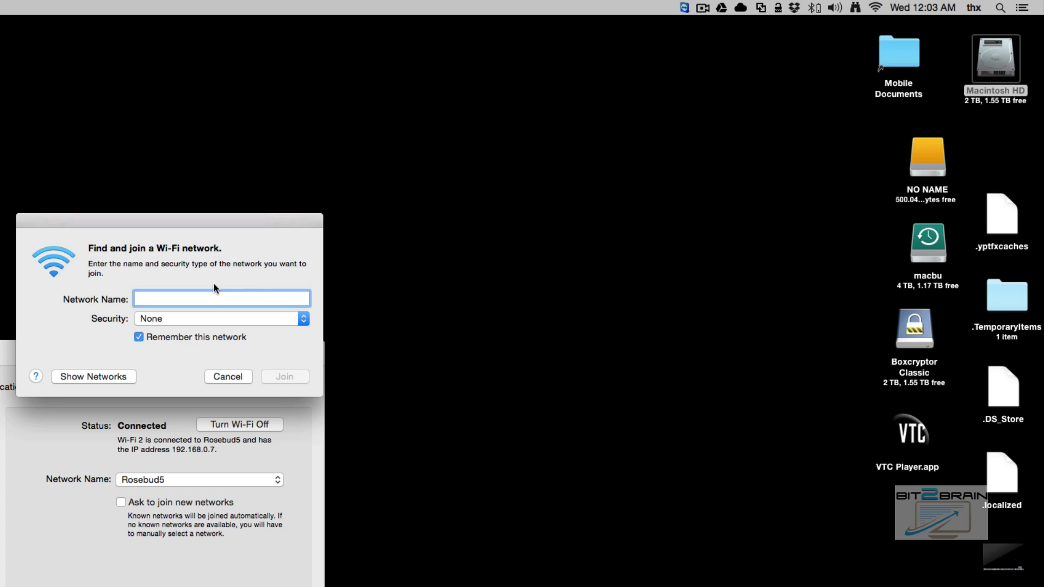
pyautogui.write('Lab')
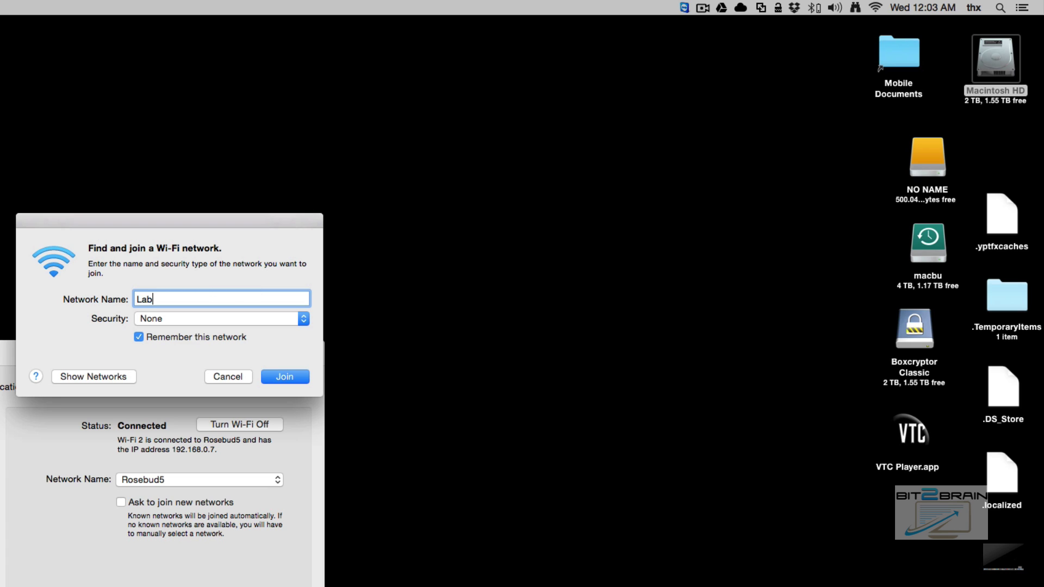
pyautogui.write('5')
pyautogui.press('super+a')
pyautogui.click(266, 317)
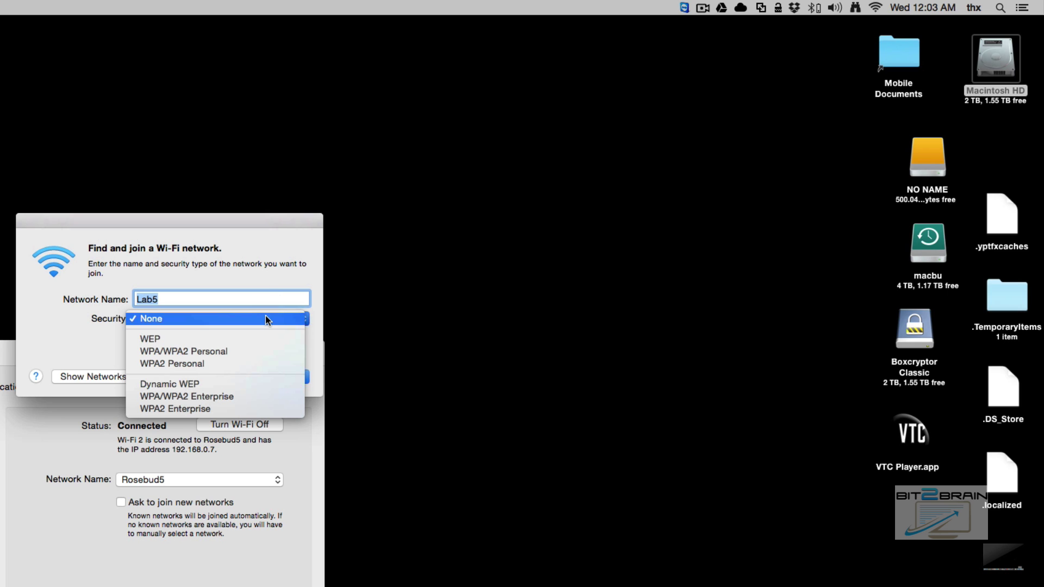
pyautogui.click(253, 364)
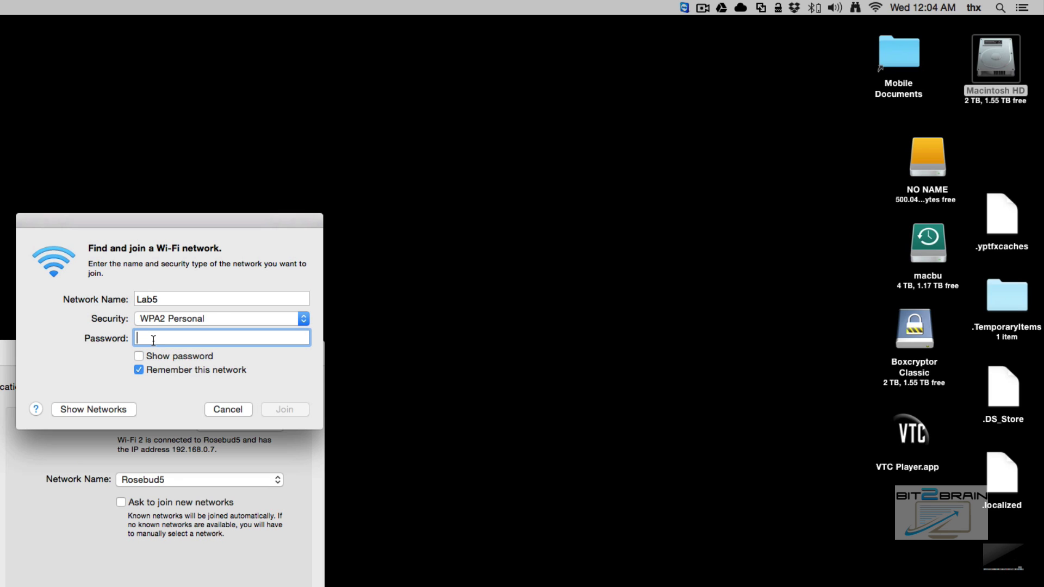
pyautogui.write('****')
pyautogui.write('****')
pyautogui.press('Return')
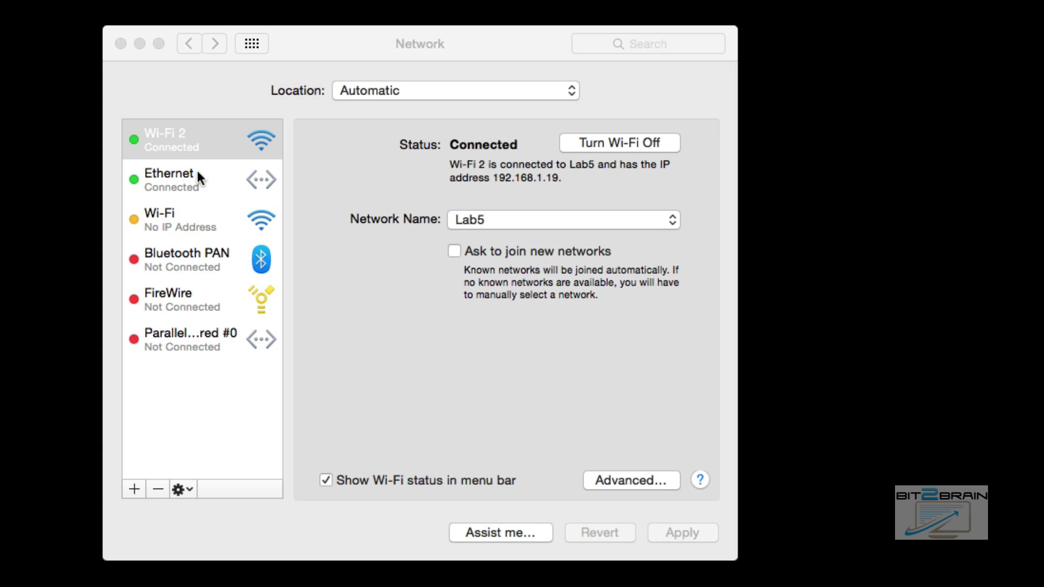
# Review the Ethernet, Wi-Fi and Wi-Fi 2 details, then join Rosebud24 from the menu bar.
pyautogui.click(161, 178)
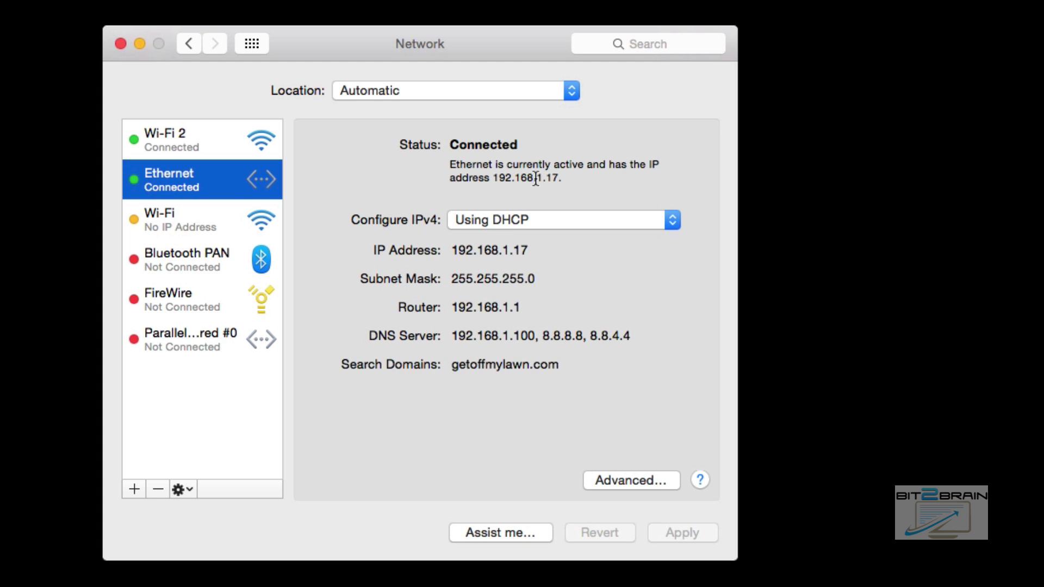
pyautogui.click(200, 143)
pyautogui.click(178, 218)
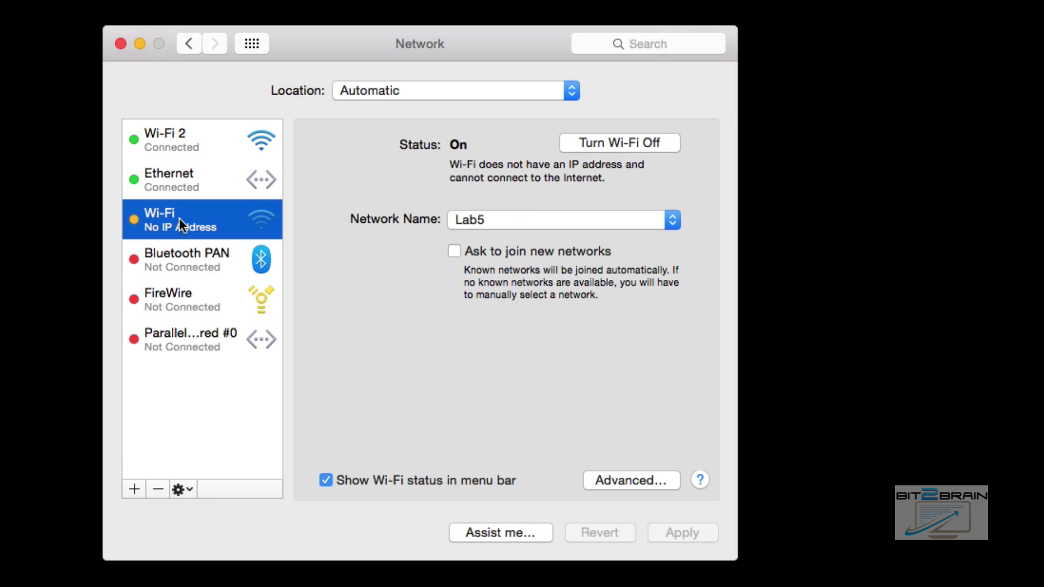
pyautogui.click(173, 137)
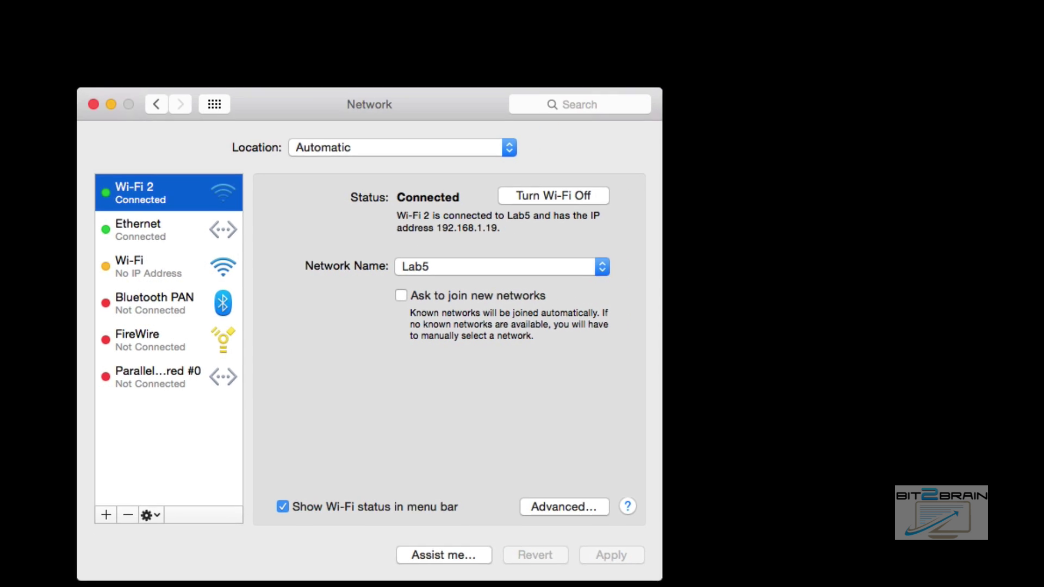
pyautogui.click(892, 6)
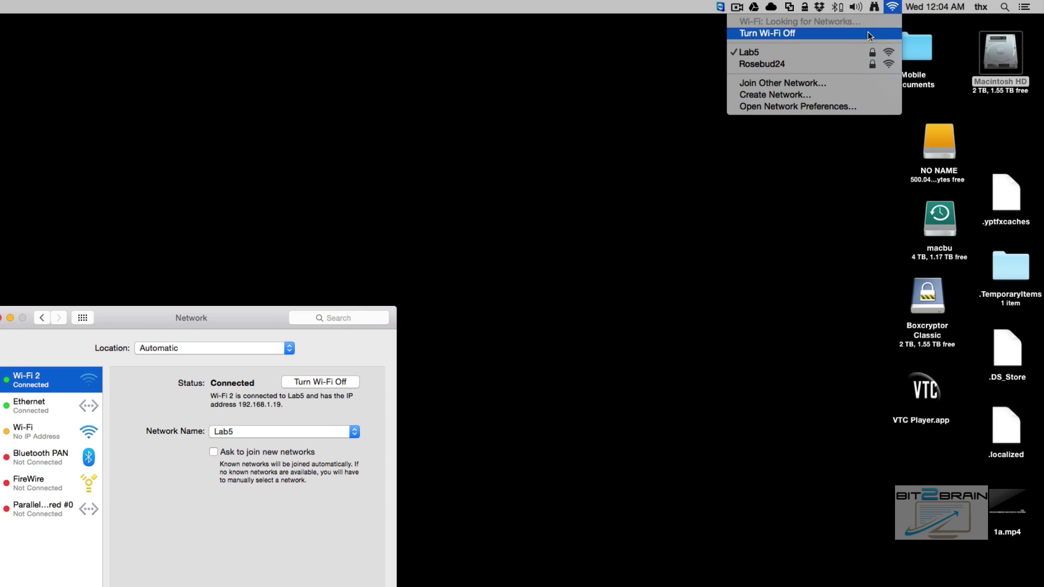
pyautogui.click(834, 63)
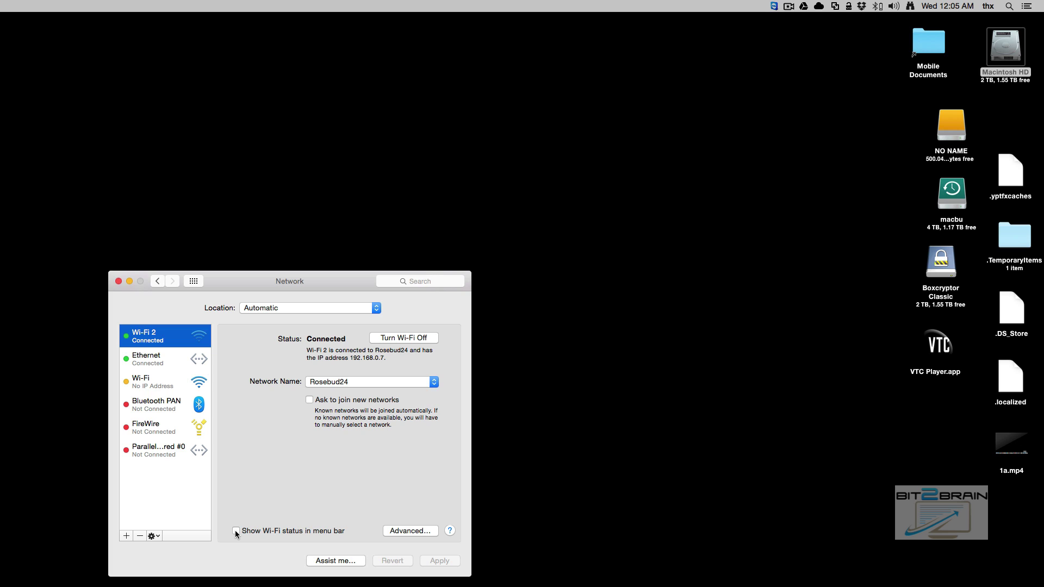
# Turn Wi-Fi status in the menu bar back on, leaving the network name at Rosebud24.
pyautogui.click(235, 530)
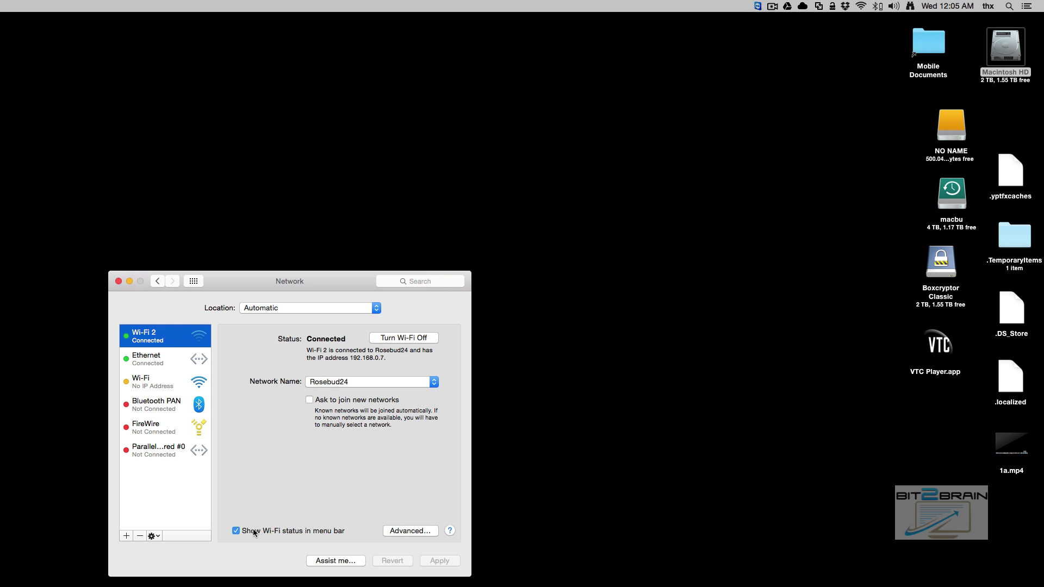
pyautogui.click(350, 381)
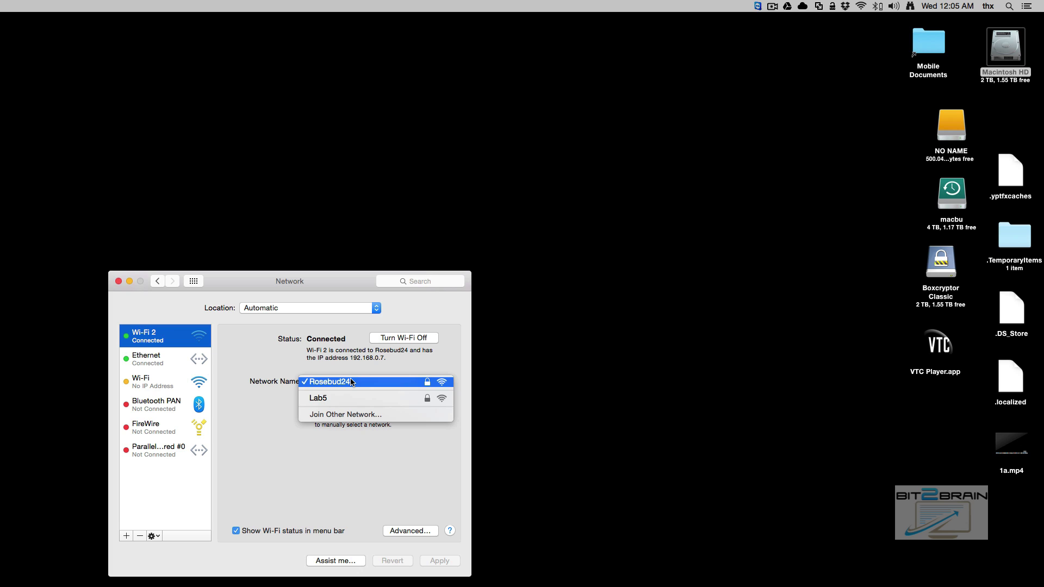
pyautogui.click(257, 398)
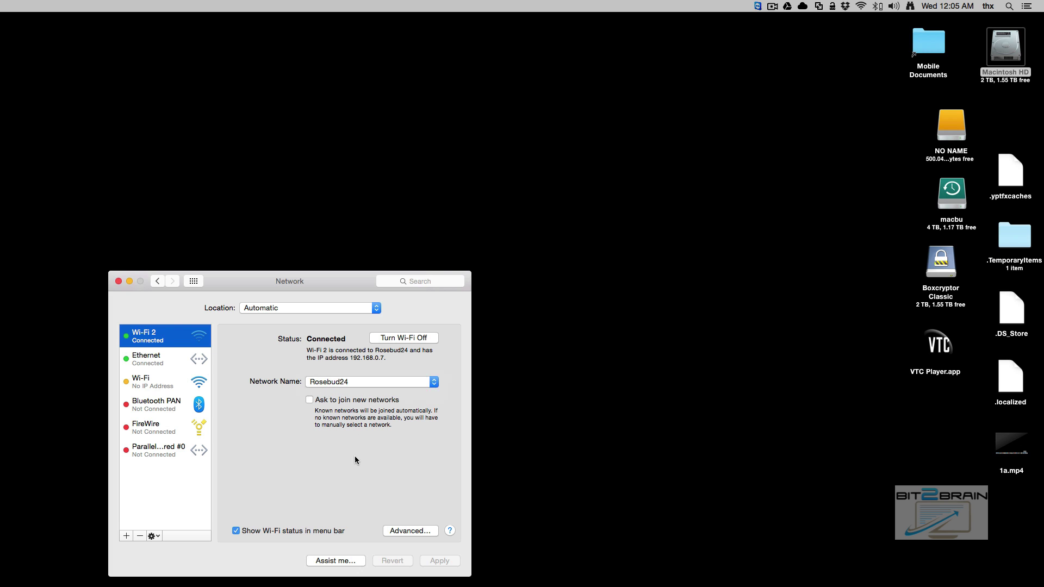
# Open Users & Groups and select the admin user thx.
pyautogui.click(193, 281)
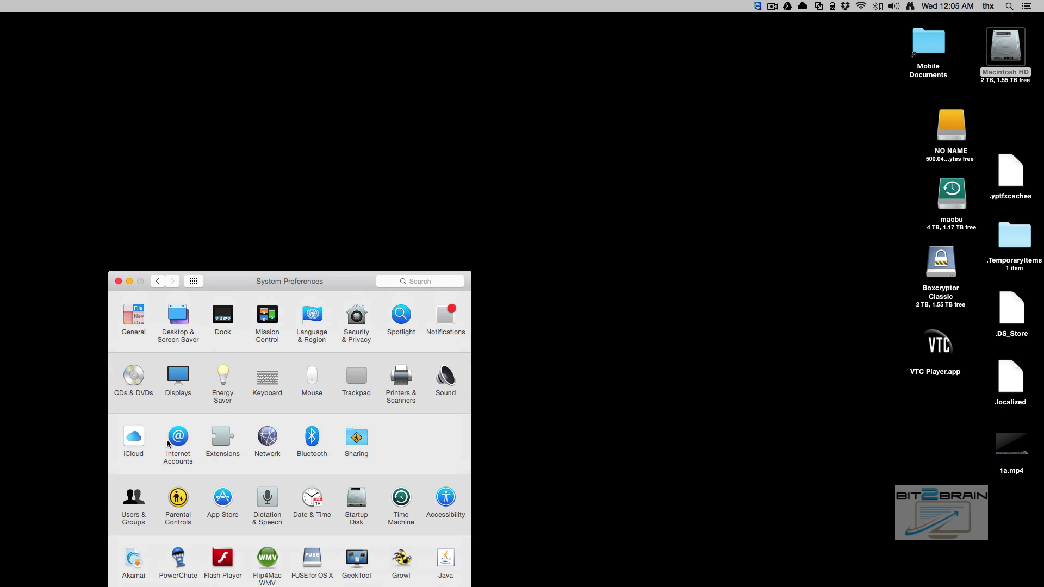
pyautogui.click(135, 514)
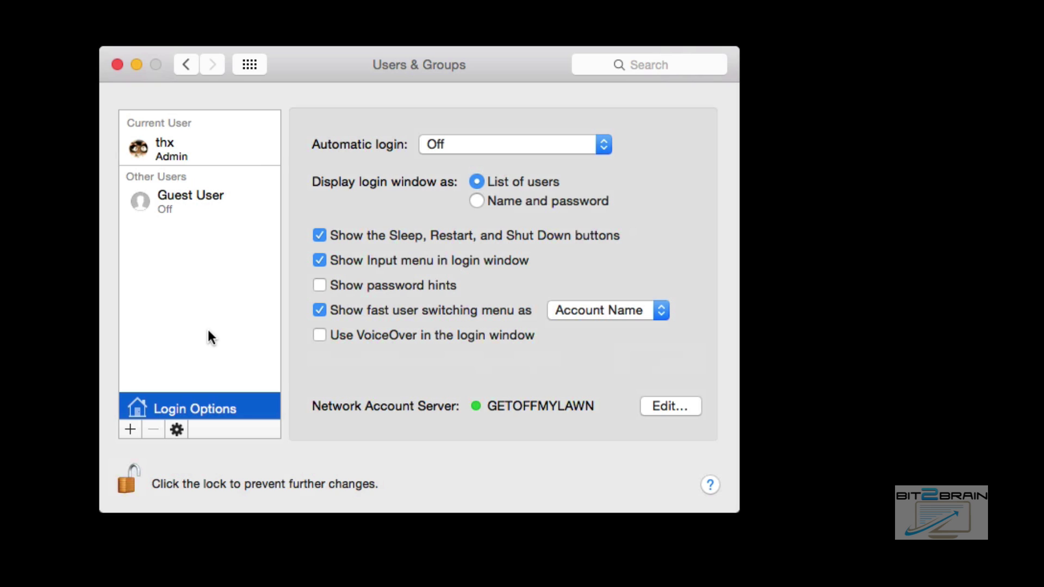
pyautogui.click(197, 147)
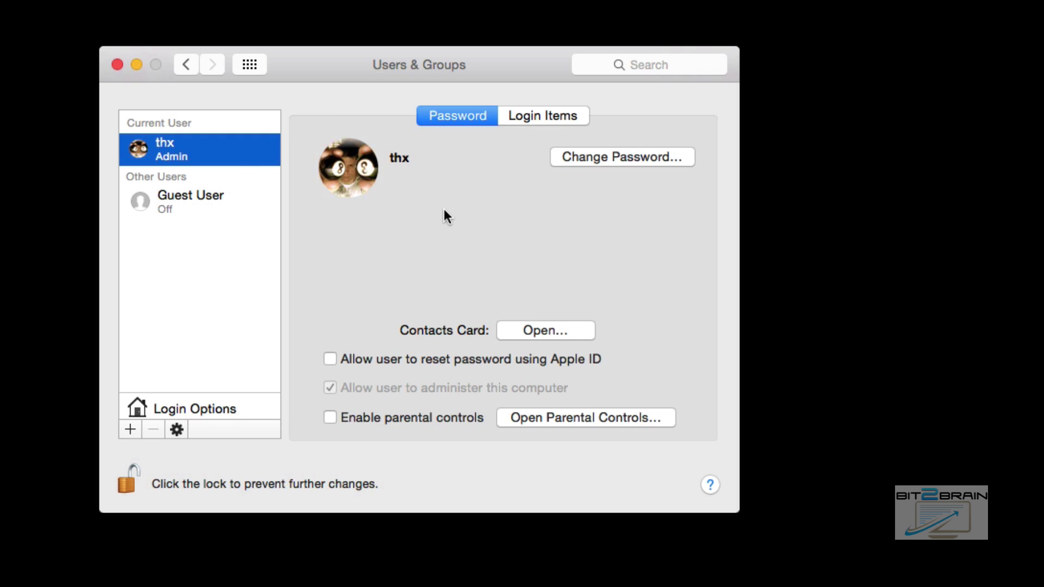
# Open and close thx's Contacts card, visit Parental Controls, and reopen Users & Groups.
pyautogui.click(544, 332)
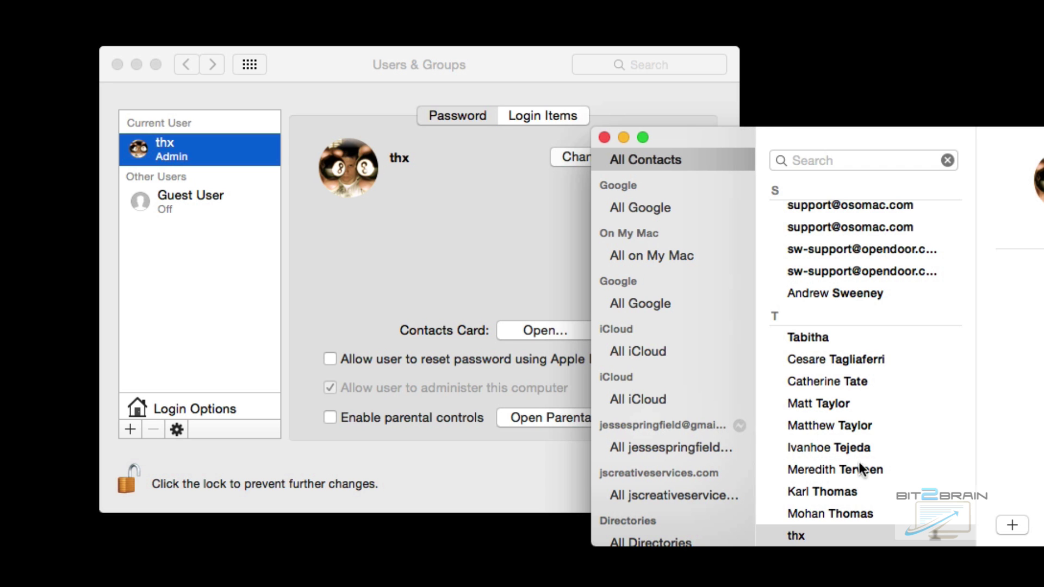
pyautogui.click(602, 137)
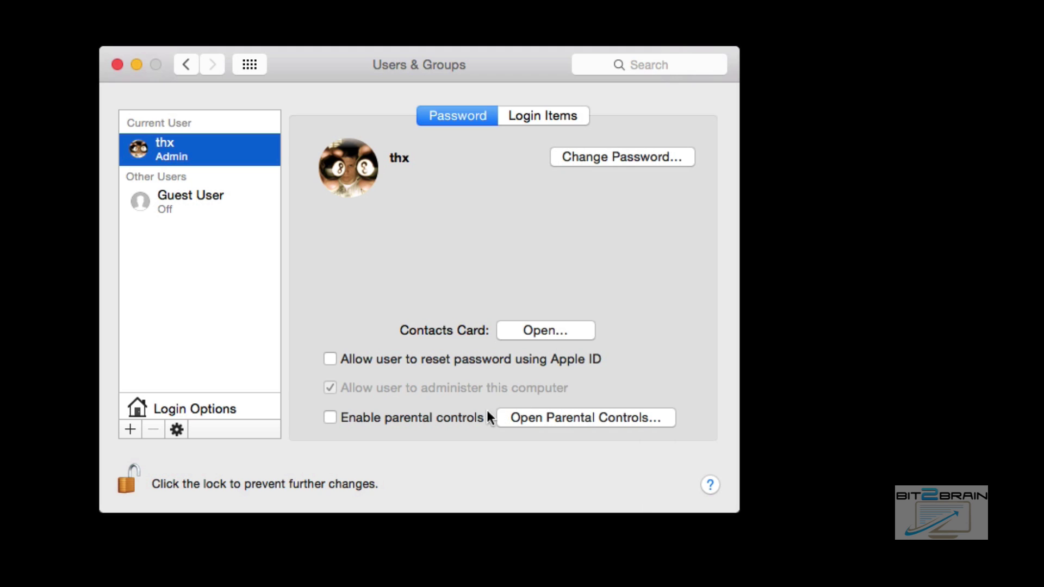
pyautogui.click(538, 418)
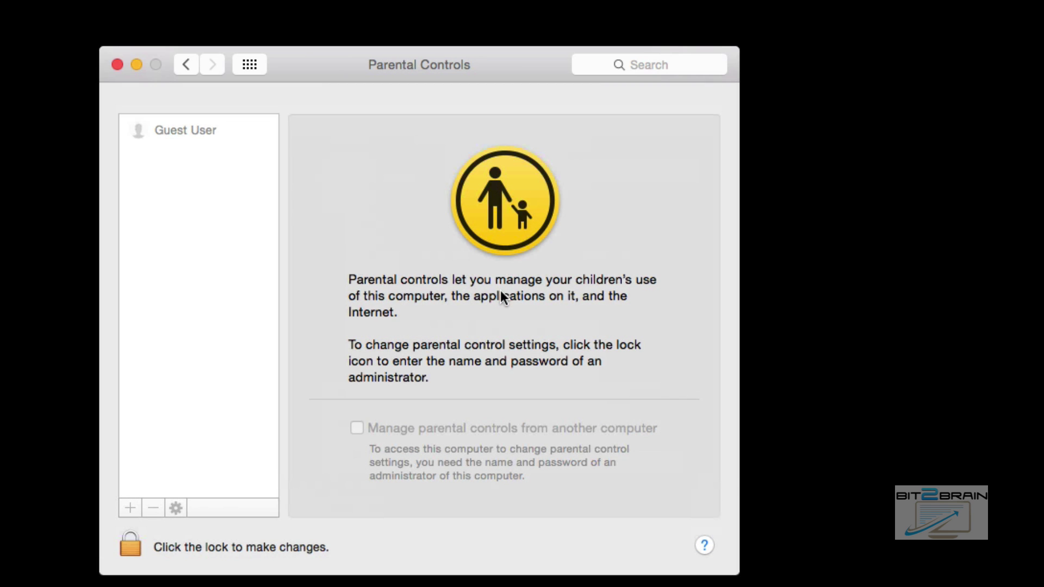
pyautogui.click(251, 63)
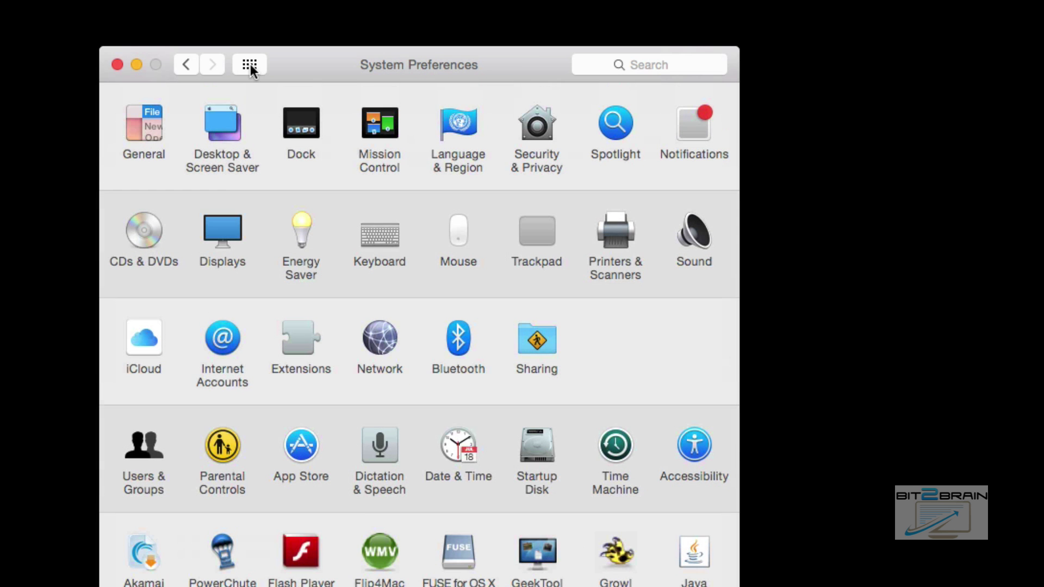
pyautogui.click(145, 447)
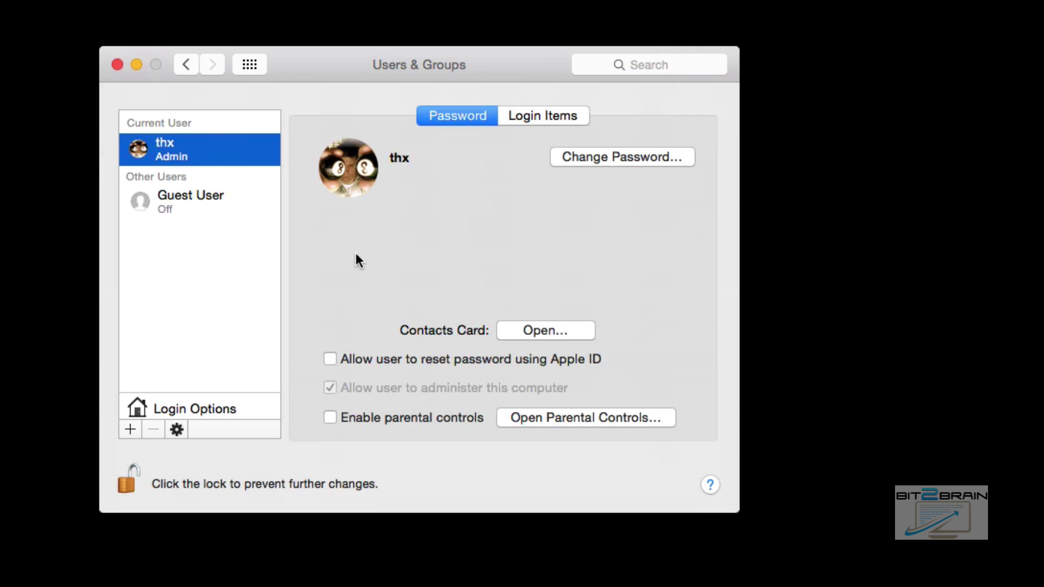
# Review thx's six login items, with iTunesHelper hidden, then return to the Password settings.
pyautogui.click(552, 114)
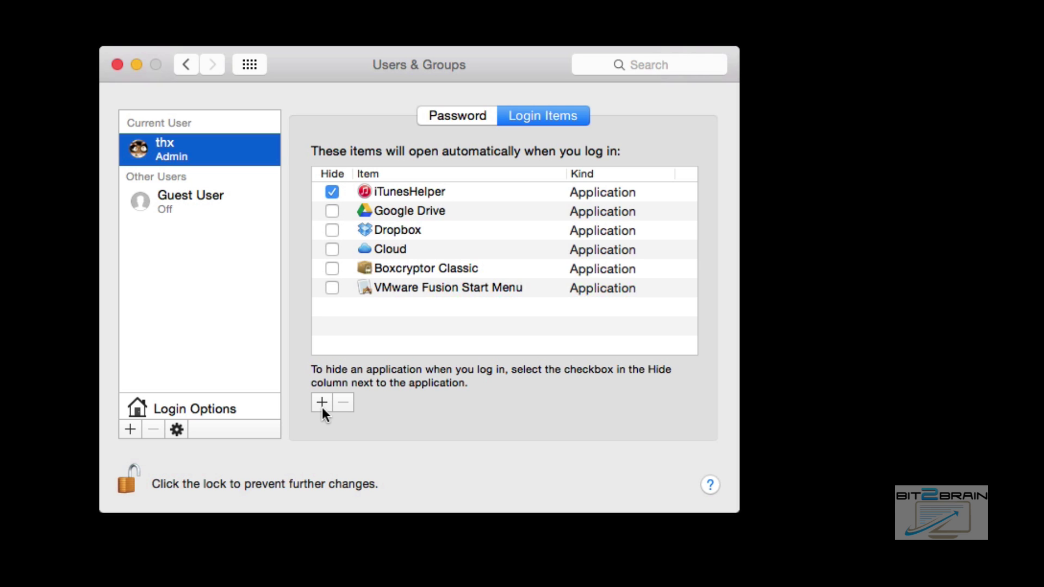
pyautogui.click(454, 115)
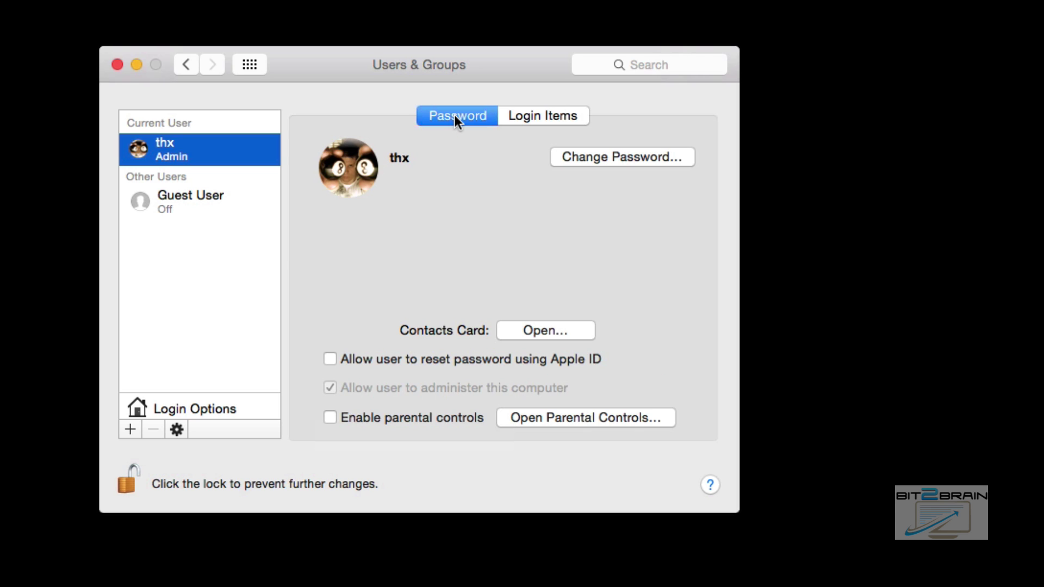
# Start a new account and set its type to Administrator after briefly choosing Group.
pyautogui.click(130, 429)
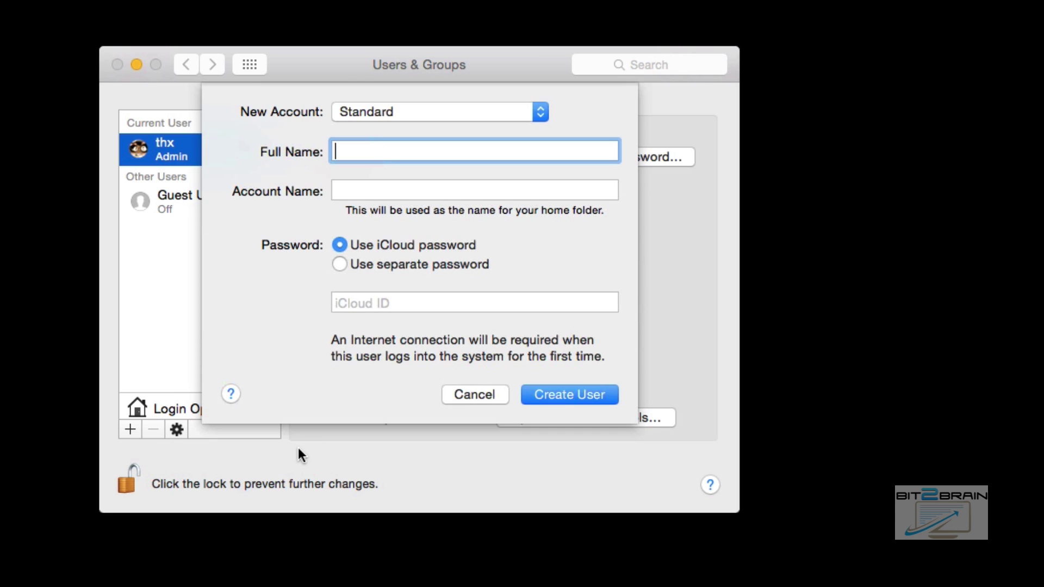
pyautogui.click(386, 112)
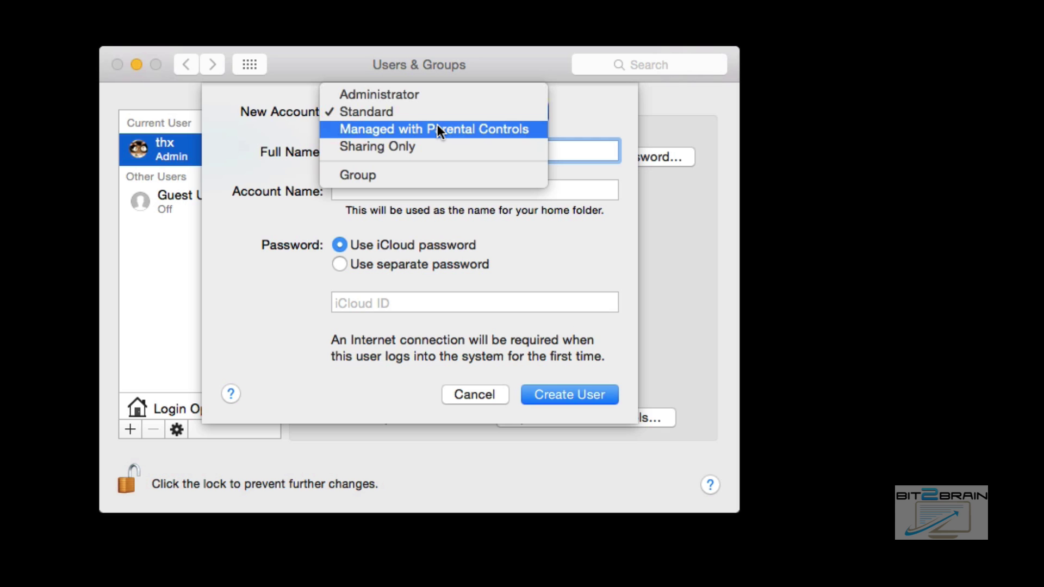
pyautogui.click(434, 169)
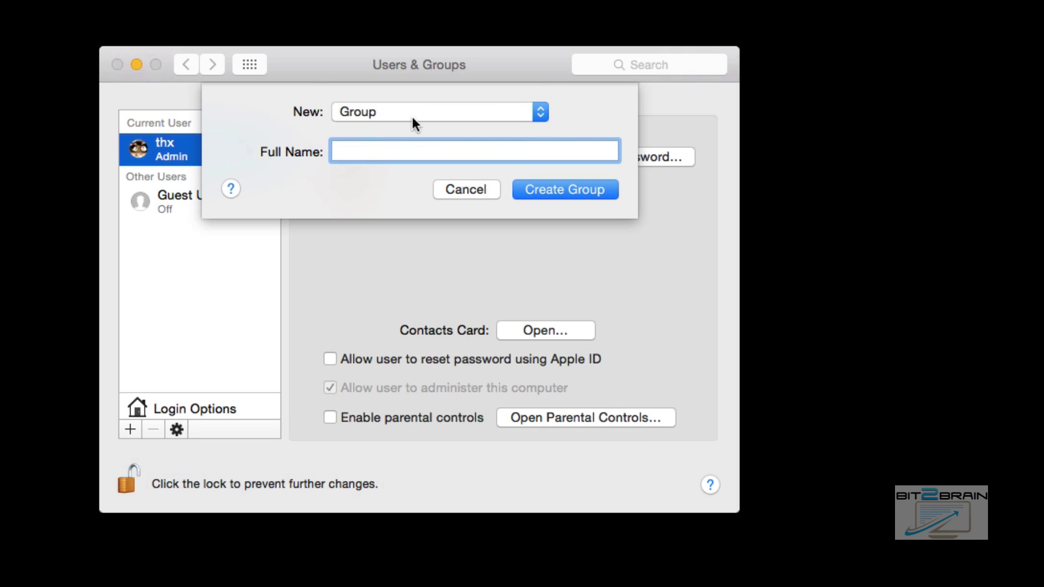
pyautogui.click(407, 112)
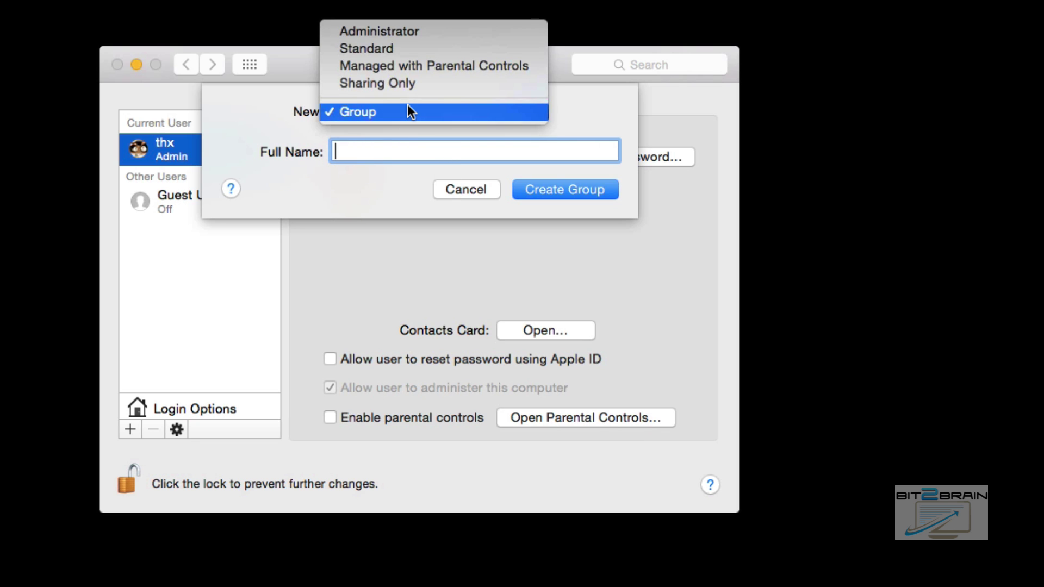
pyautogui.click(402, 32)
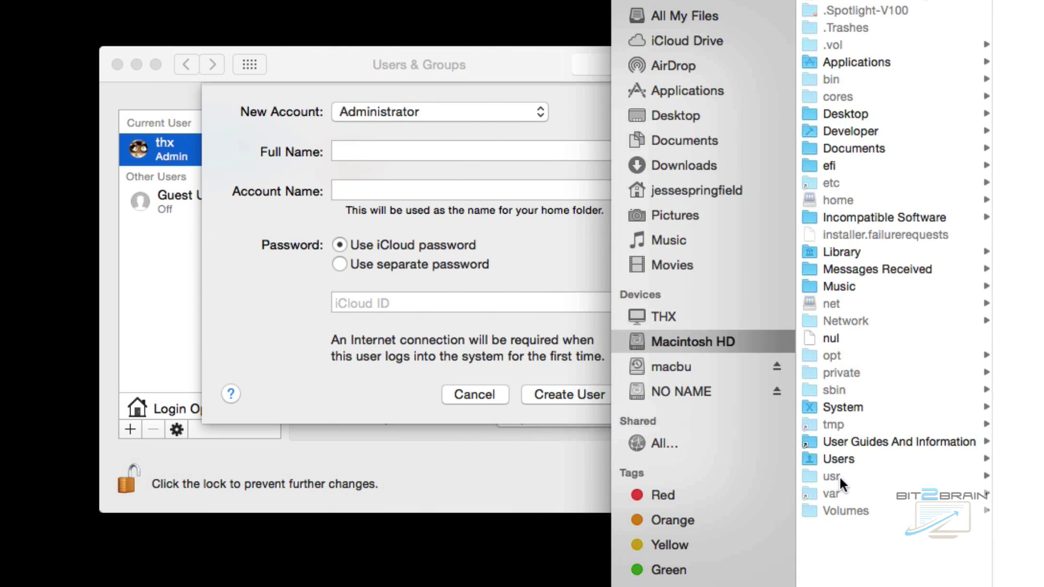
# Show Macintosh HD > Users in Finder and move the Users & Groups window left.
pyautogui.click(839, 459)
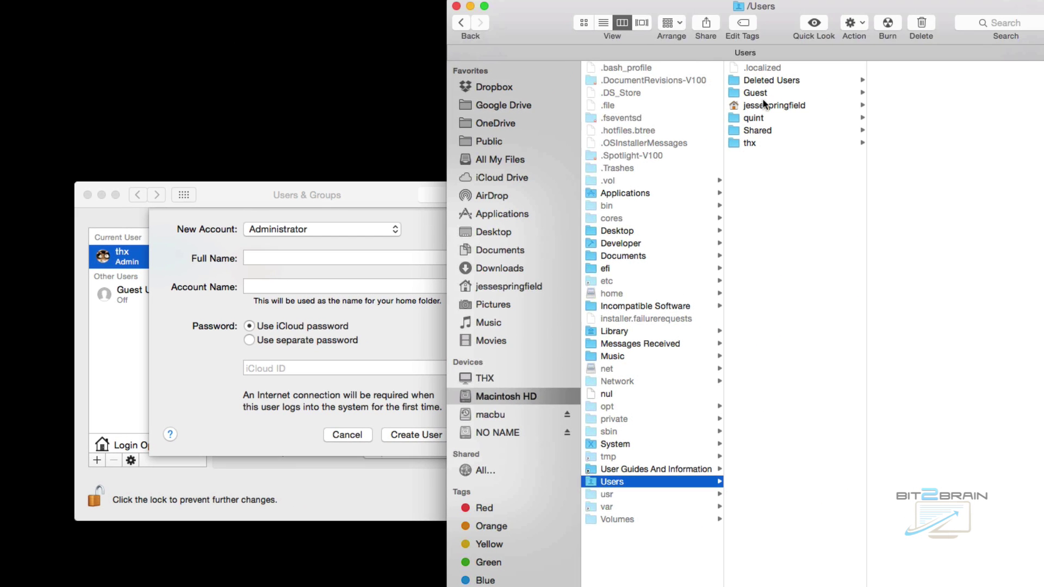
pyautogui.moveTo(414, 198); pyautogui.dragTo(310, 192)
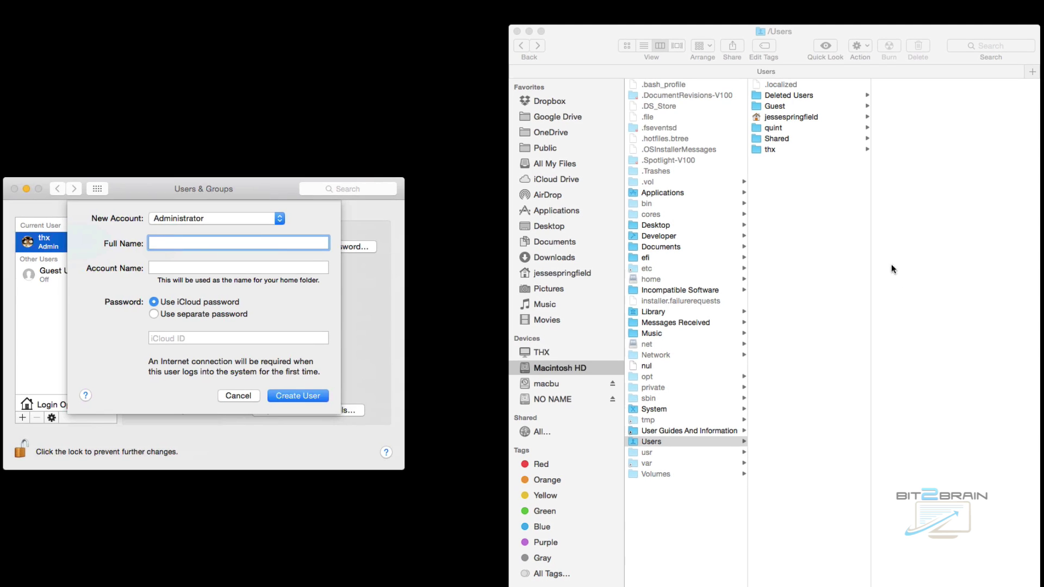
pyautogui.click(784, 200)
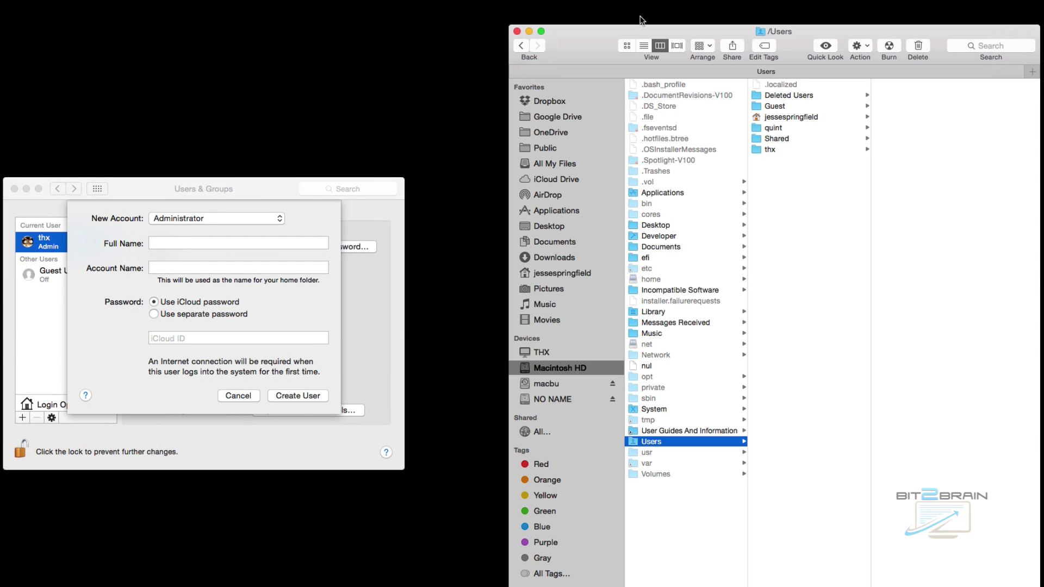
# Create administrator 'test' with full and account name test and a separate password.
pyautogui.click(192, 237)
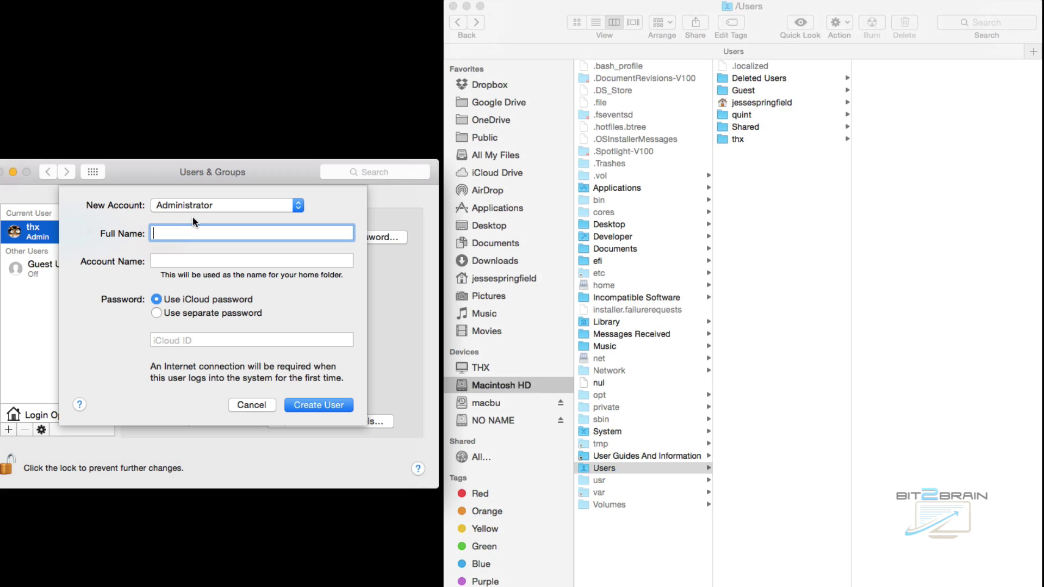
pyautogui.write('test')
pyautogui.click(169, 261)
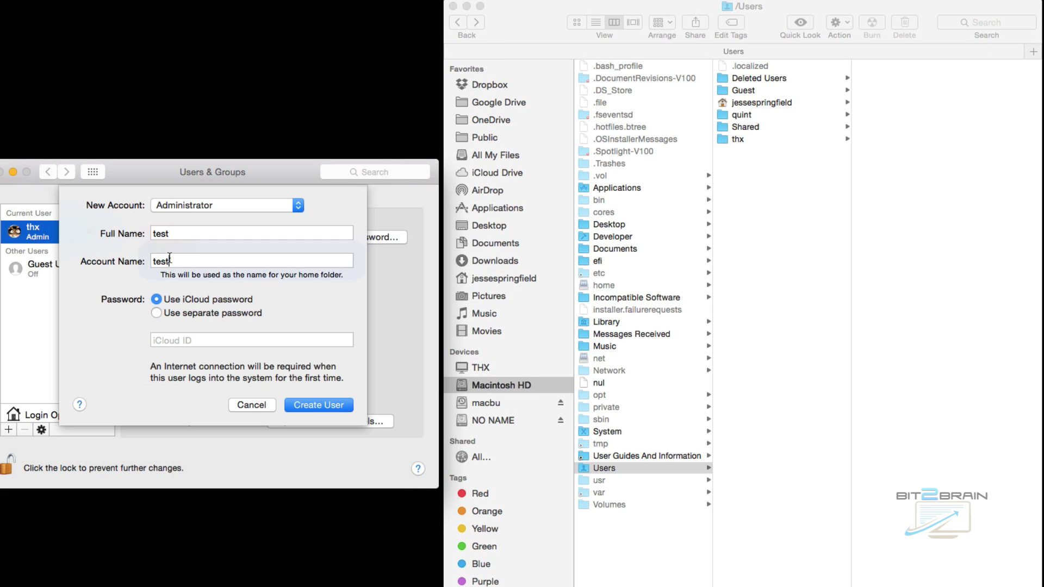
pyautogui.click(155, 314)
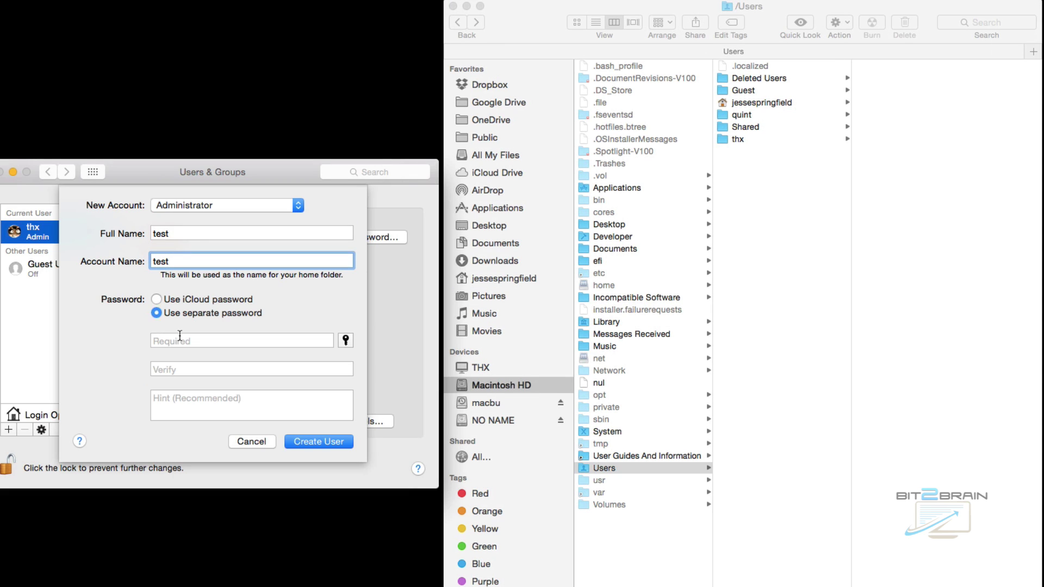
pyautogui.click(224, 341)
pyautogui.press('Tab')
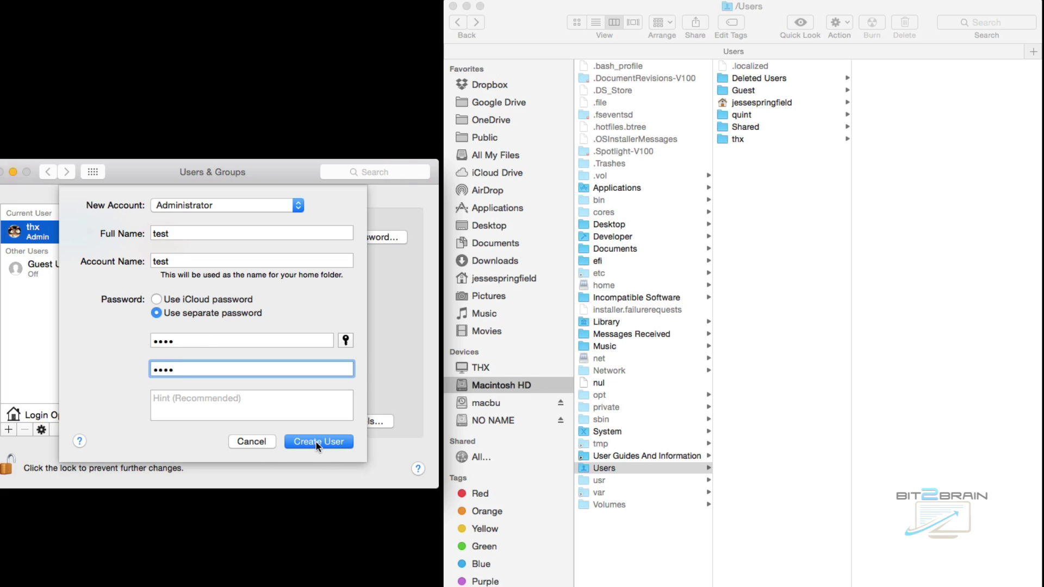
pyautogui.click(316, 442)
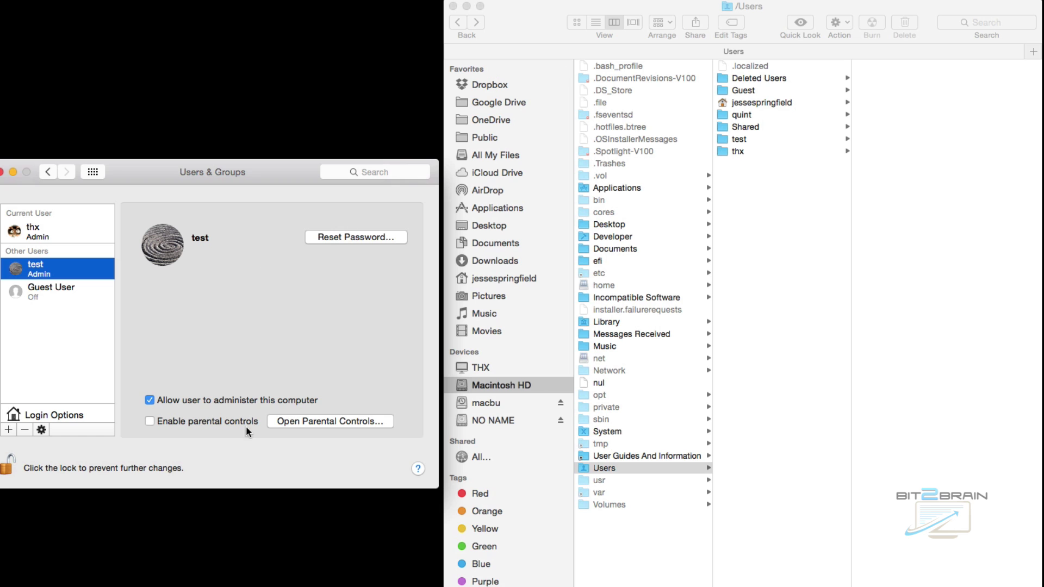
pyautogui.click(151, 420)
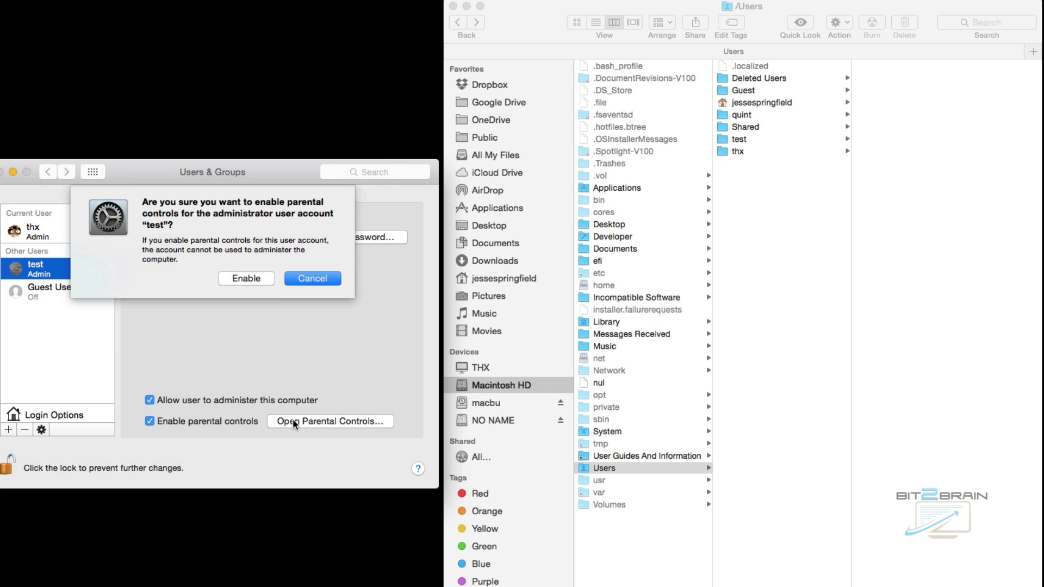
pyautogui.click(262, 278)
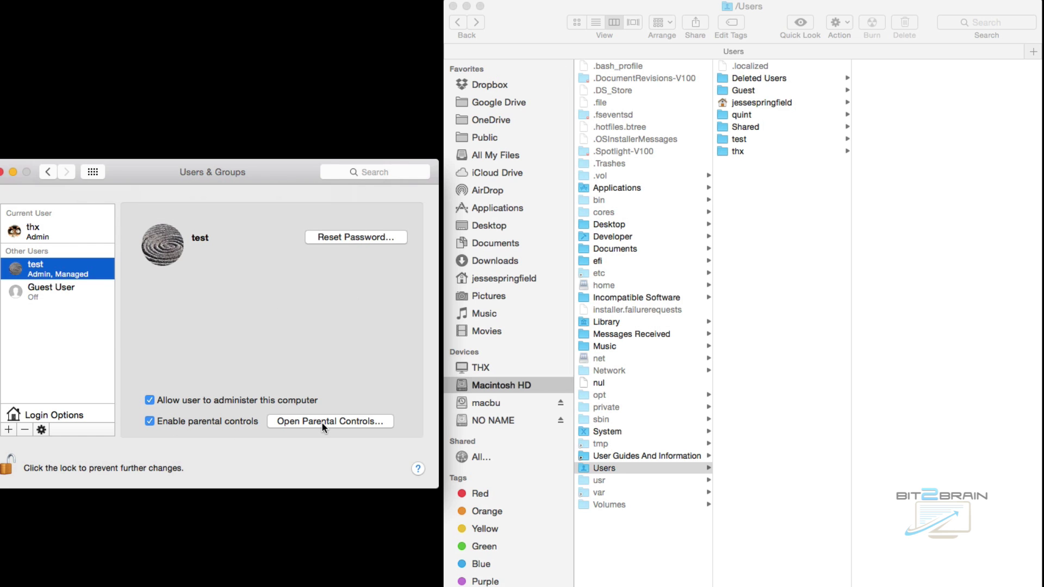
pyautogui.click(322, 421)
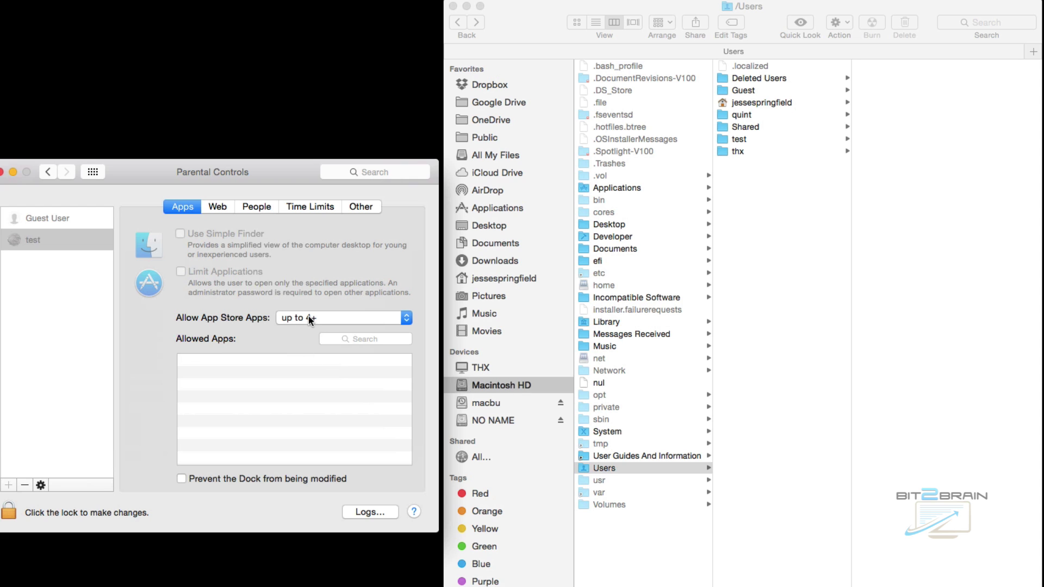
pyautogui.click(219, 206)
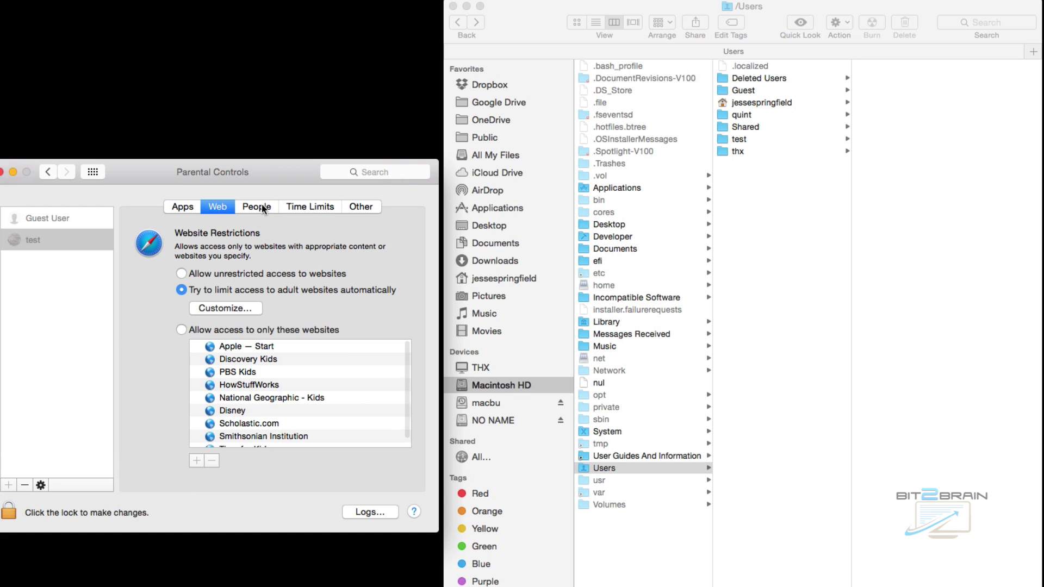
pyautogui.click(257, 206)
pyautogui.click(310, 206)
pyautogui.click(182, 206)
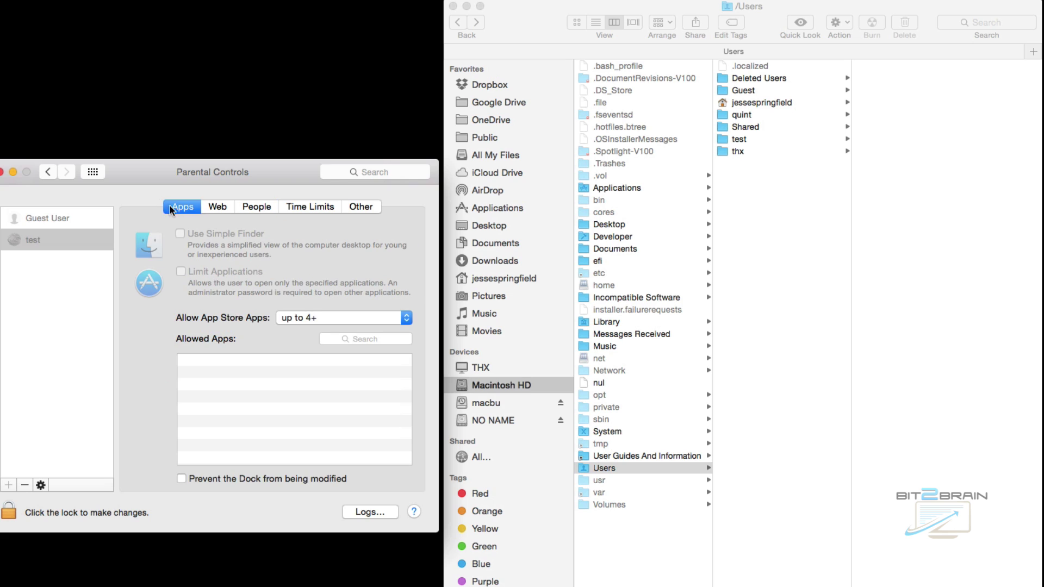
pyautogui.click(47, 172)
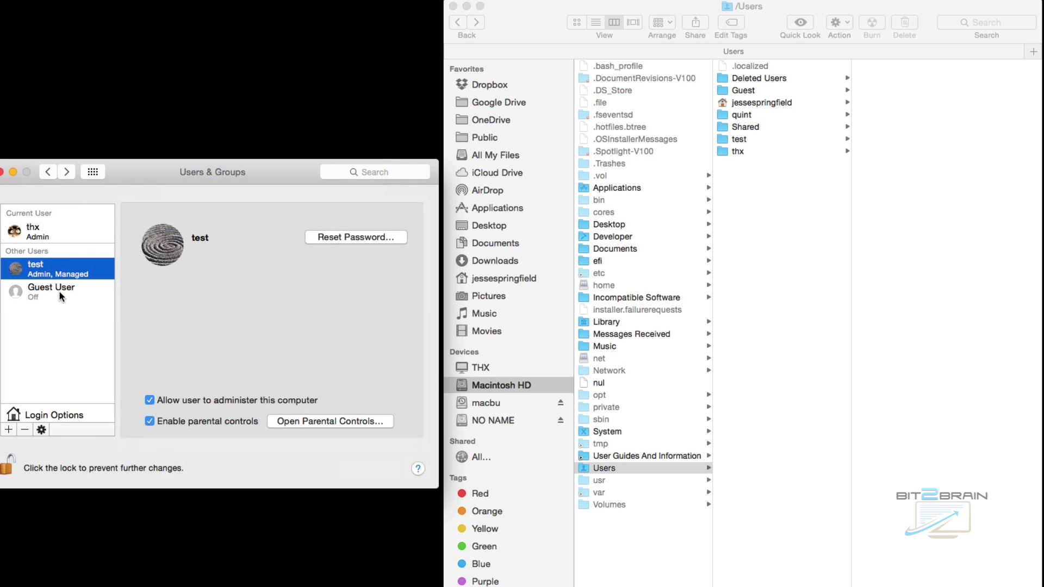
pyautogui.click(150, 422)
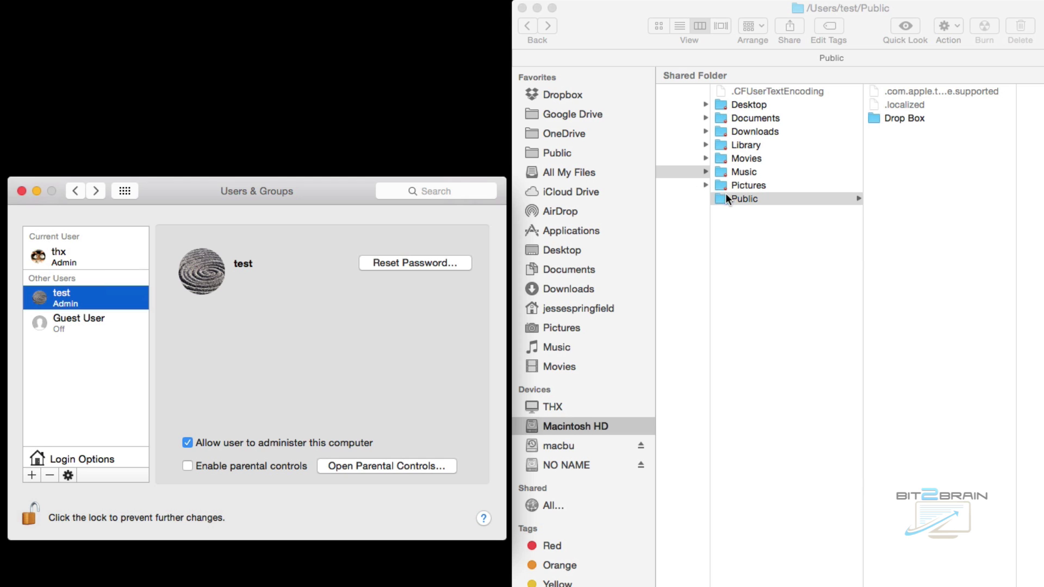
# Show the test home folder in Finder and open its Public folder.
pyautogui.click(685, 178)
pyautogui.click(692, 170)
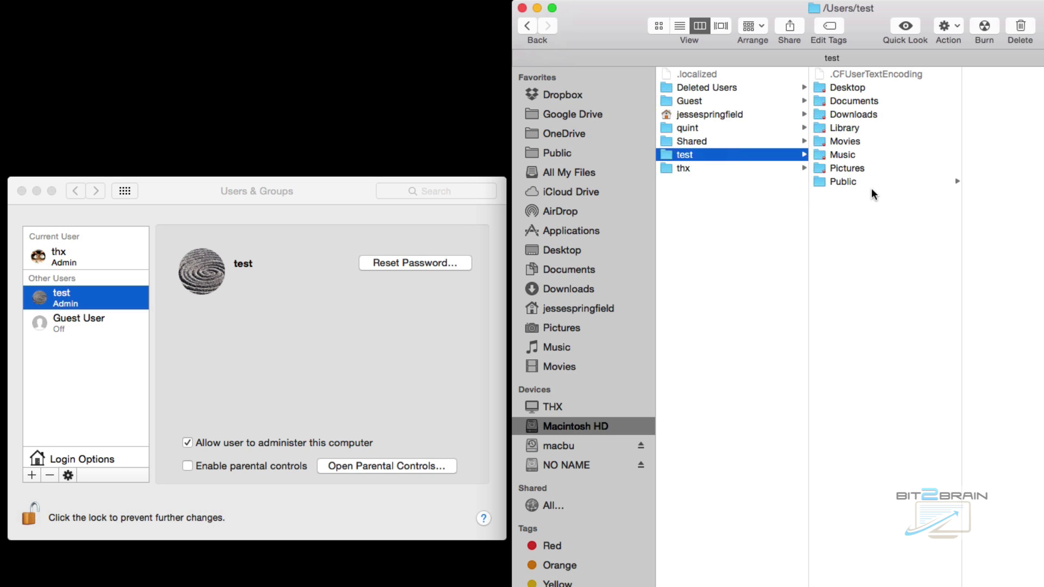
pyautogui.click(843, 181)
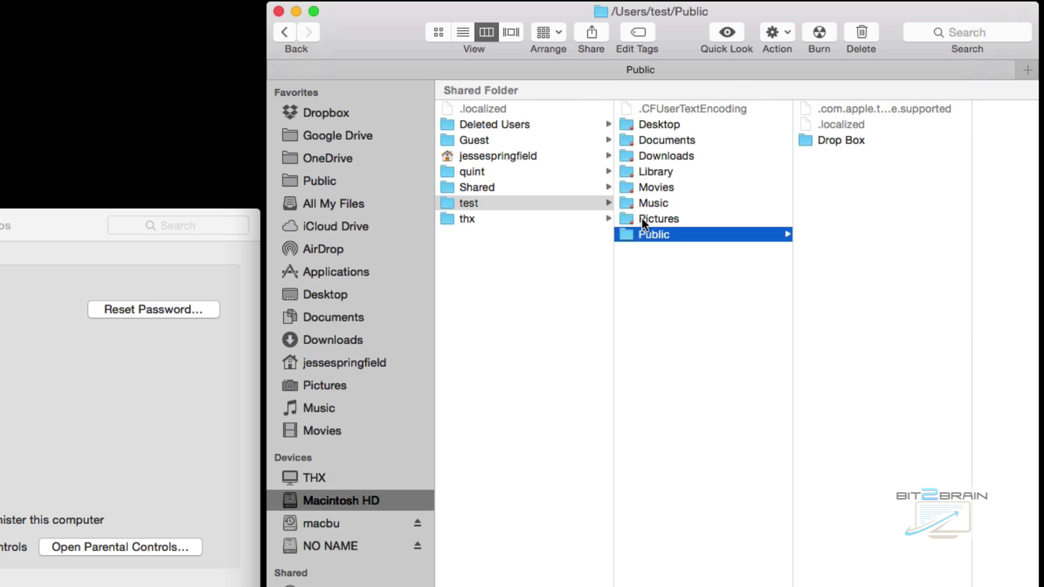
# Check test's Pictures, Music, Movies, Downloads, Desktop and Library folders for access.
pyautogui.click(641, 217)
pyautogui.click(677, 183)
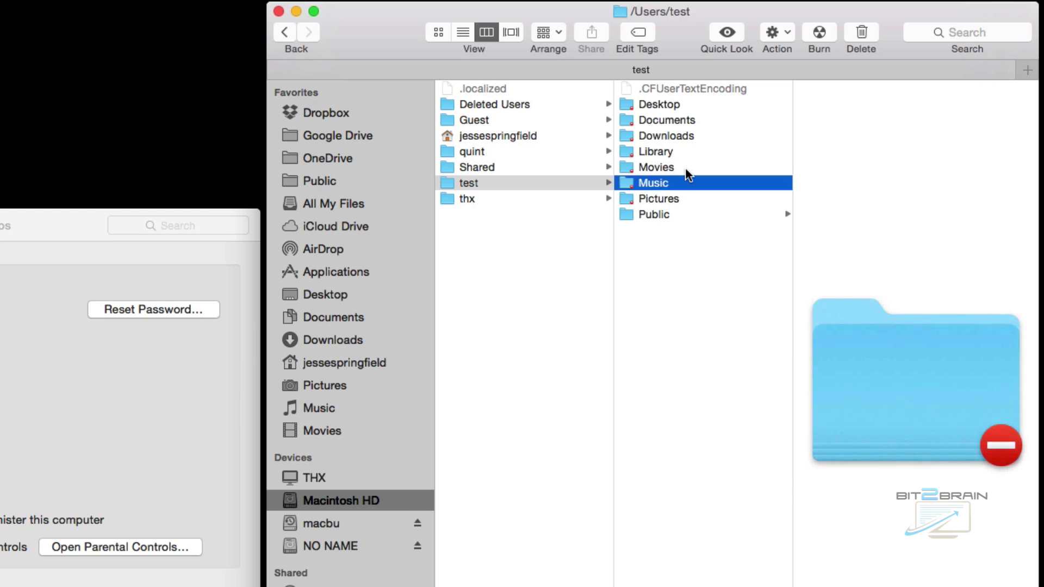
pyautogui.click(674, 152)
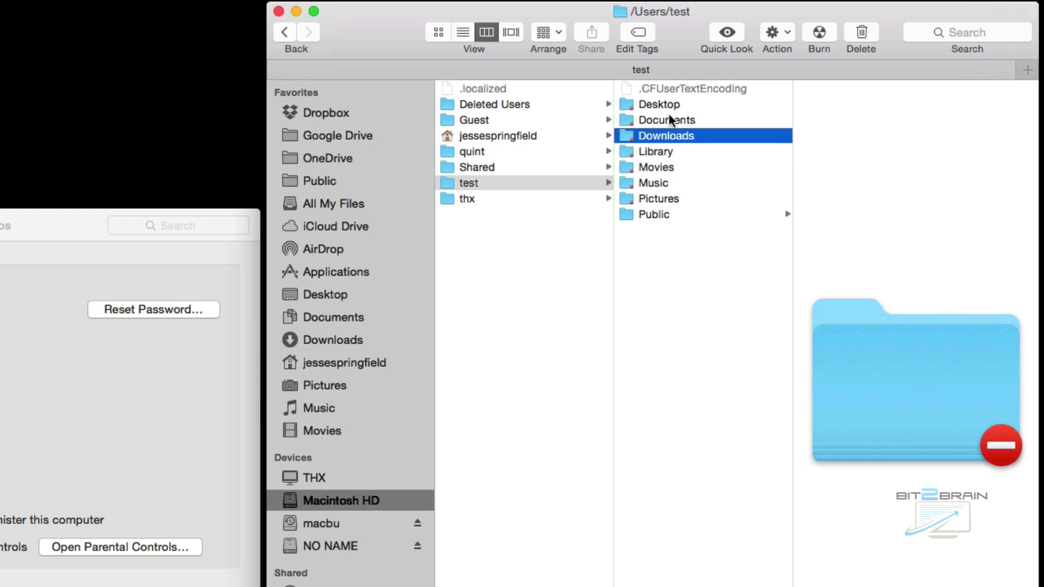
pyautogui.click(667, 120)
pyautogui.click(667, 106)
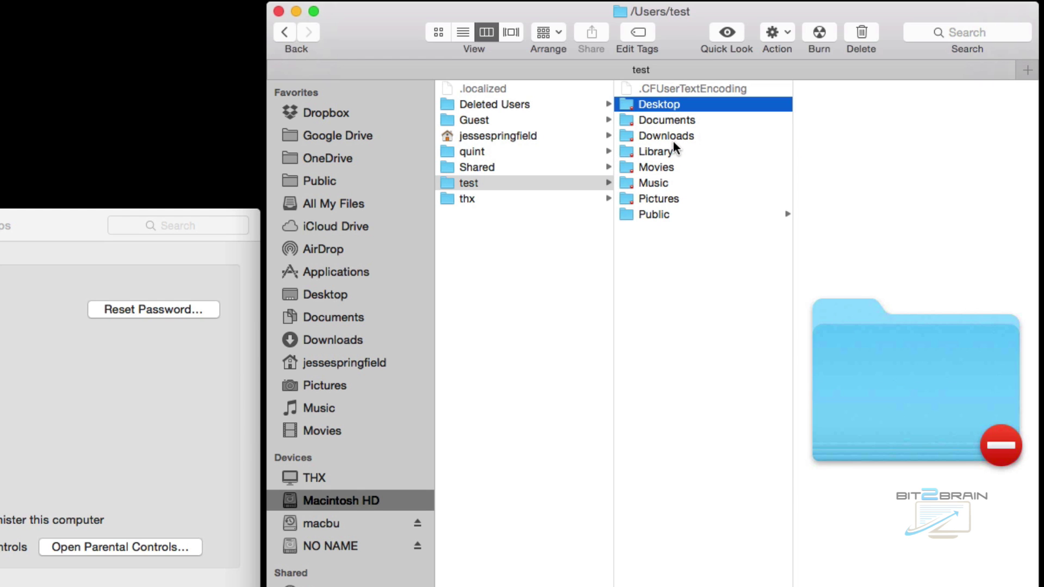
pyautogui.click(673, 136)
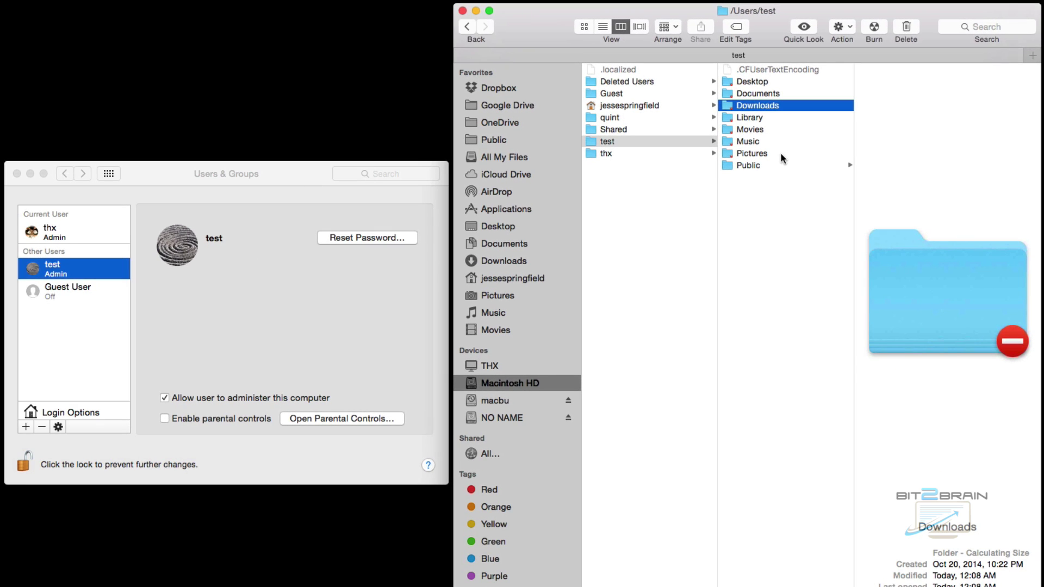
pyautogui.click(781, 154)
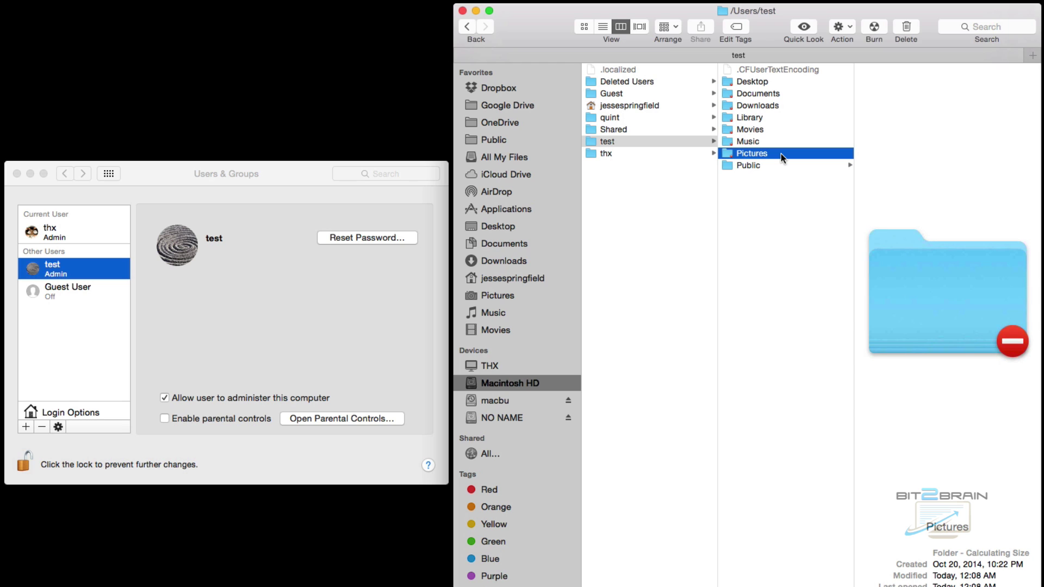
pyautogui.click(762, 118)
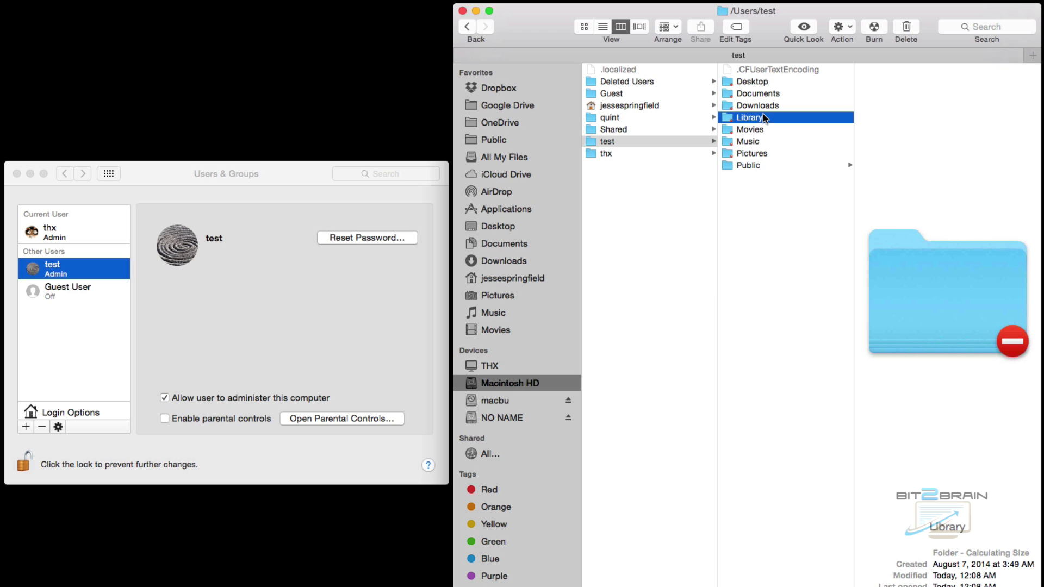
# Unlock the Library folder's Info permissions with the admin password and open the add-user chooser.
pyautogui.press('super+i')
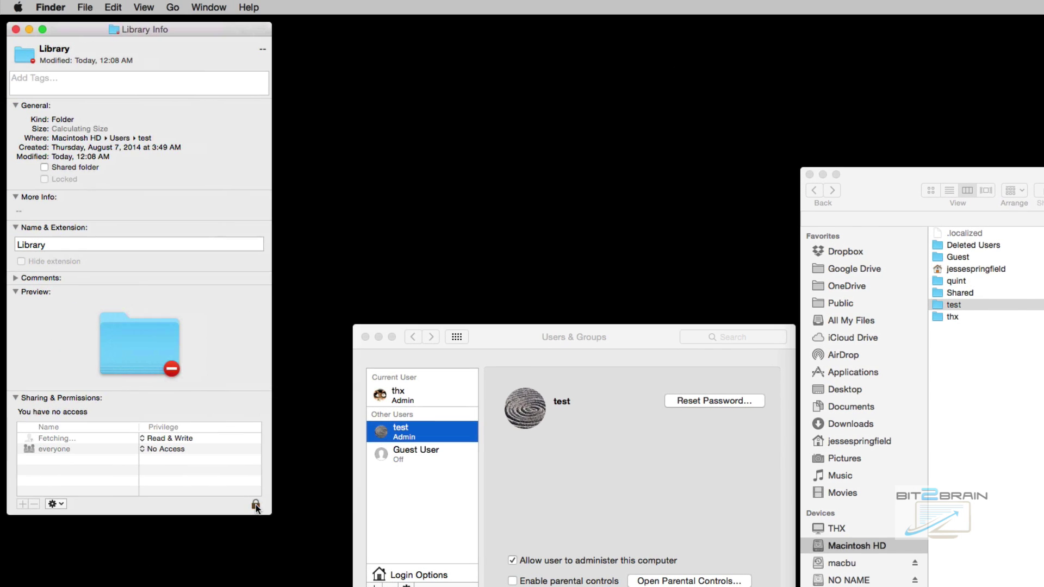
pyautogui.click(256, 507)
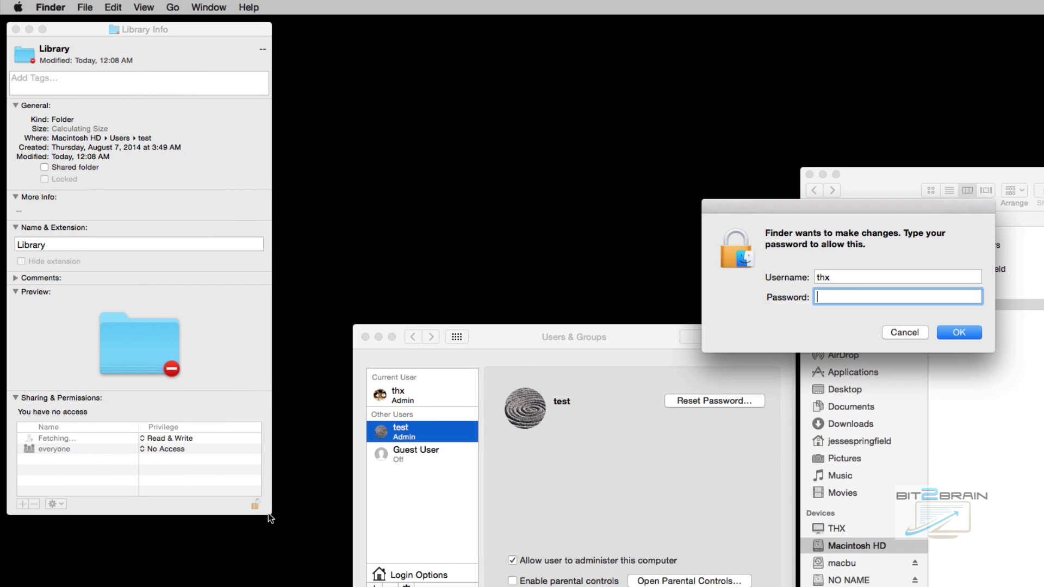
pyautogui.write('••••••••')
pyautogui.press('Return')
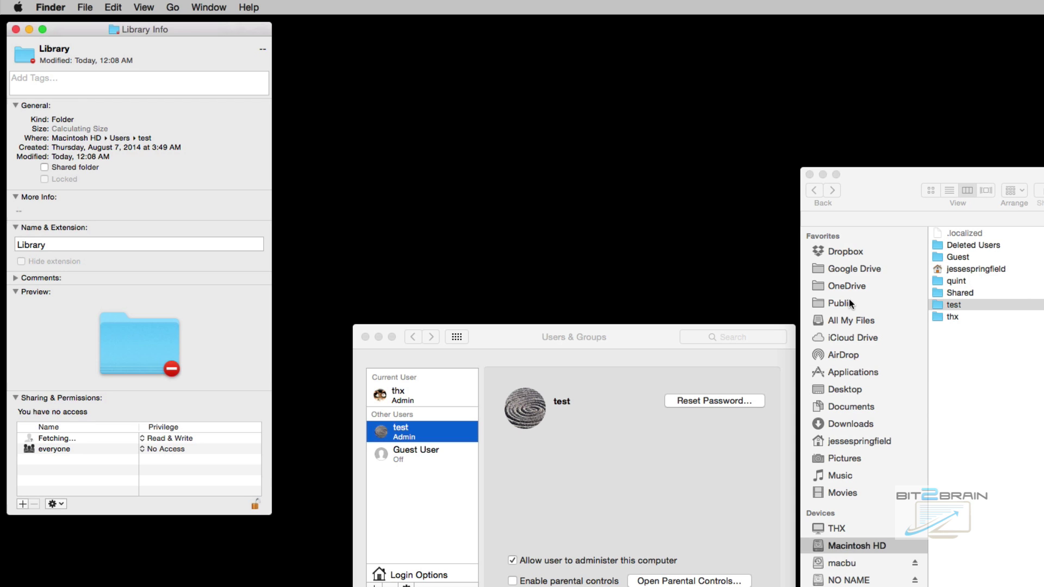
pyautogui.click(23, 504)
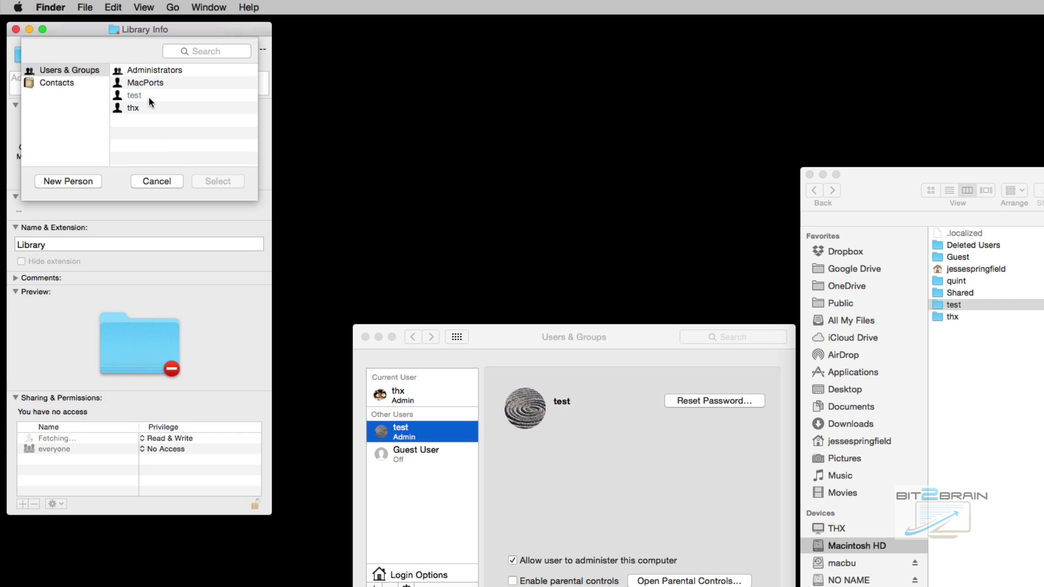
# Add the thx account to Library's permissions with Read only access.
pyautogui.click(141, 108)
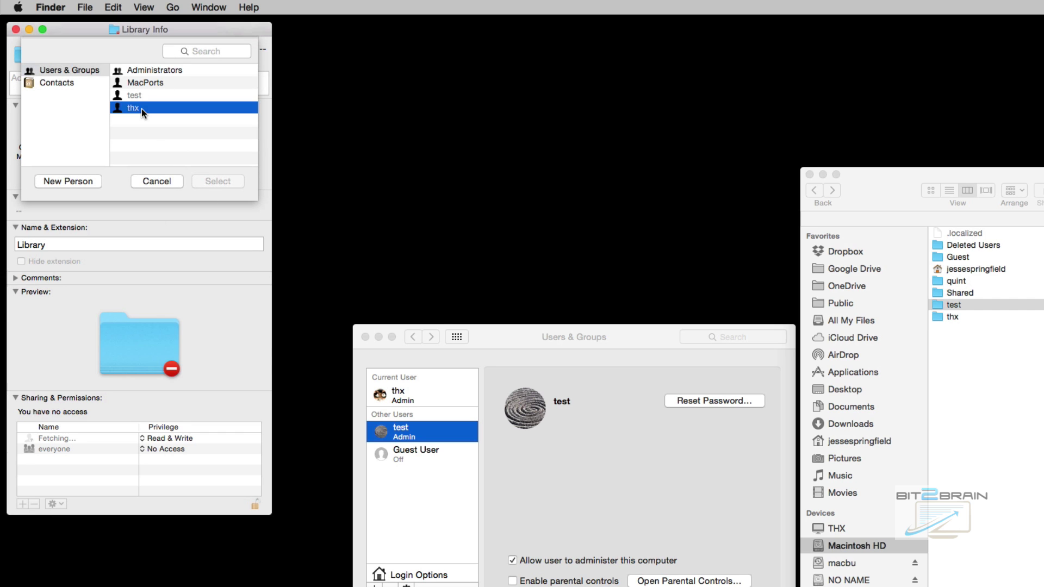
pyautogui.click(205, 182)
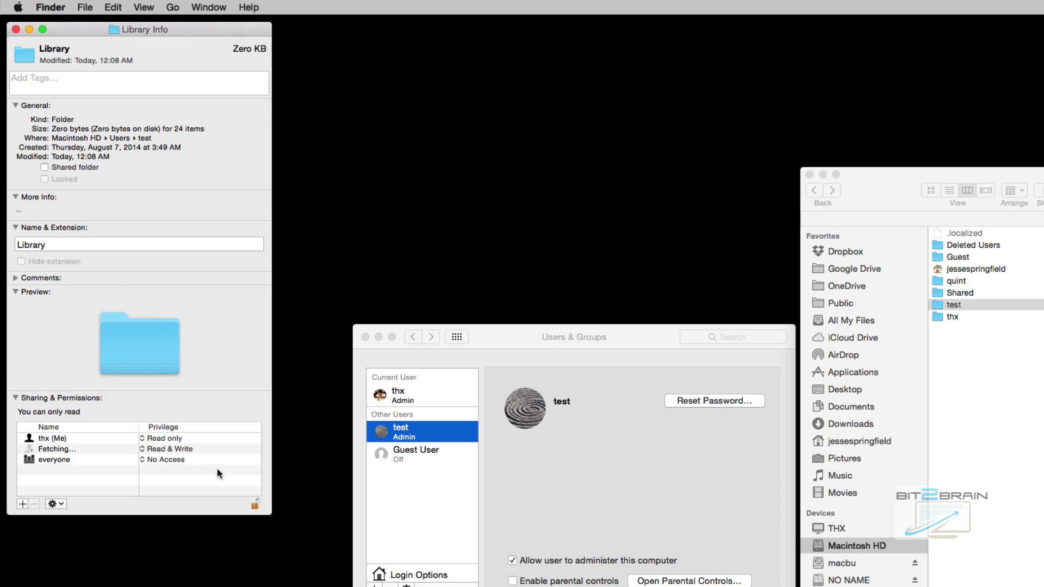
pyautogui.click(159, 438)
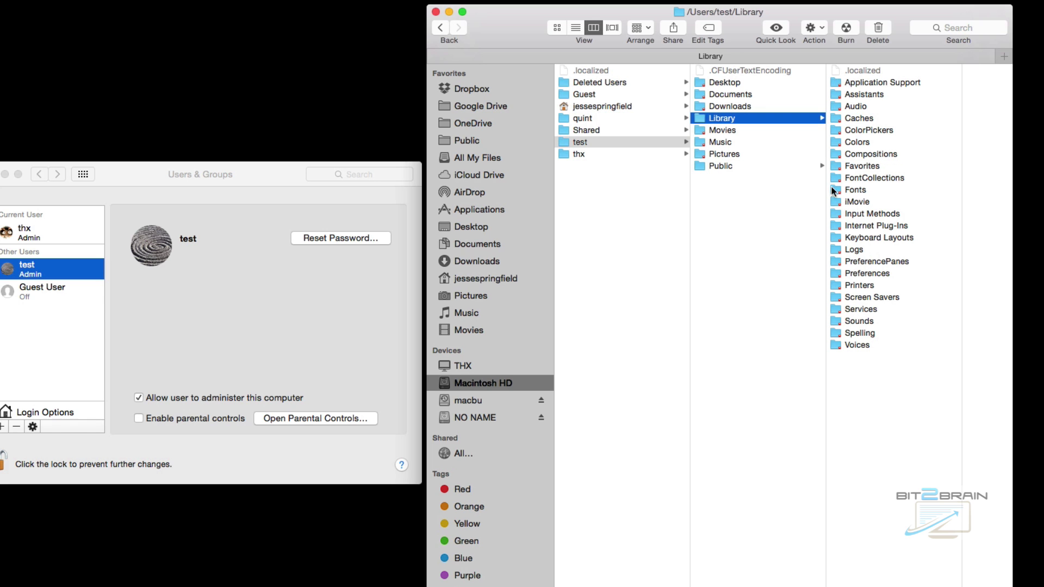
# Browse test's Library subfolders: Application Support, Audio, Caches and Colors.
pyautogui.click(856, 84)
pyautogui.click(783, 106)
pyautogui.click(789, 119)
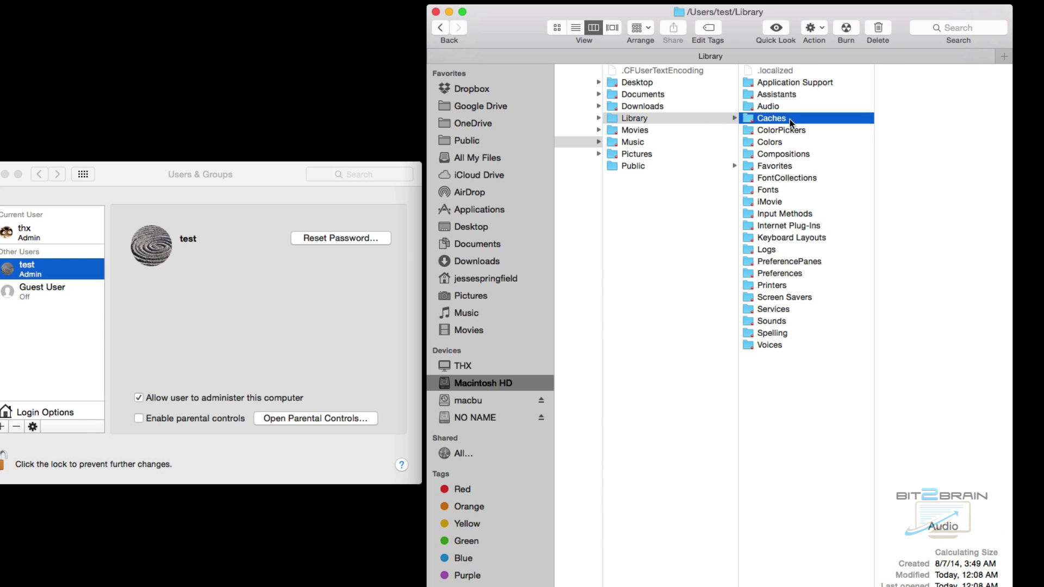
pyautogui.click(789, 130)
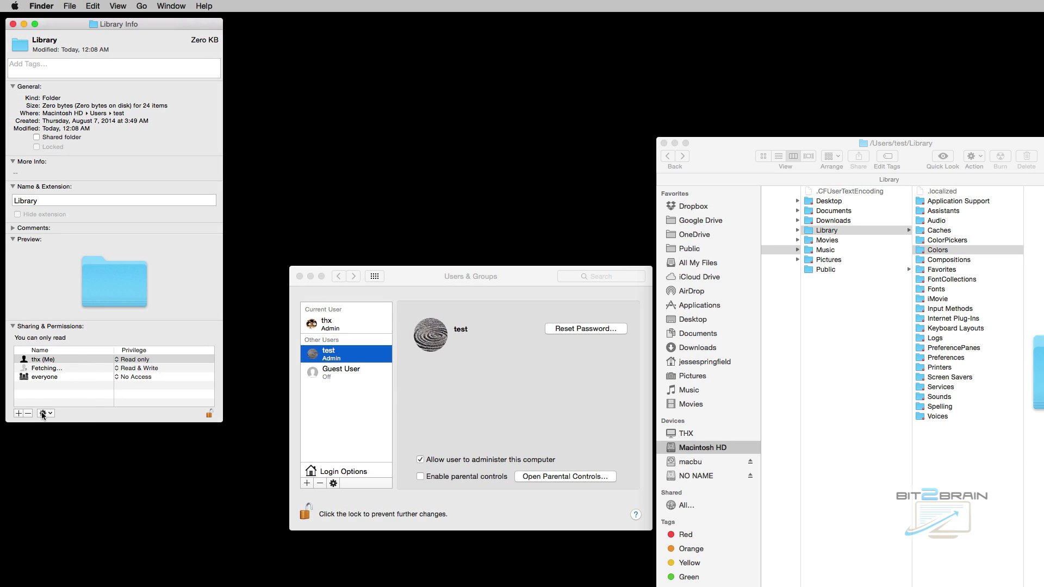
# Apply Library's permissions to all enclosed items and confirm.
pyautogui.click(43, 413)
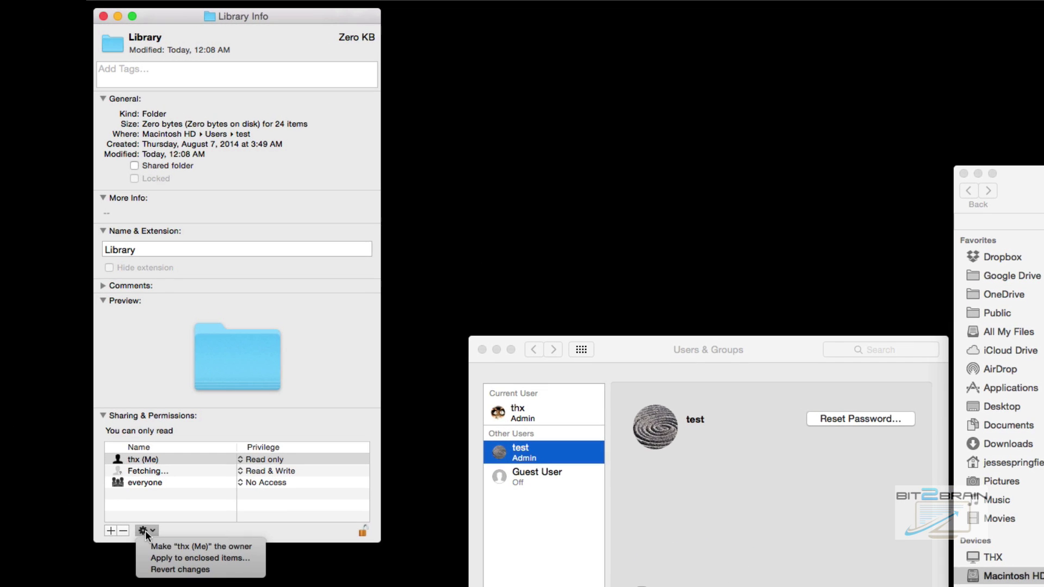
pyautogui.click(200, 558)
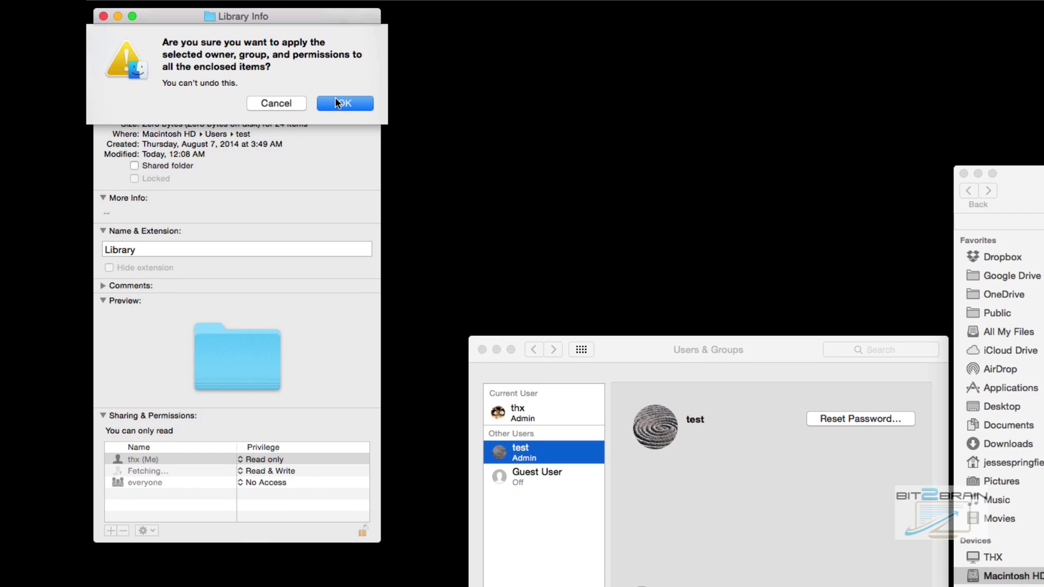
pyautogui.click(338, 102)
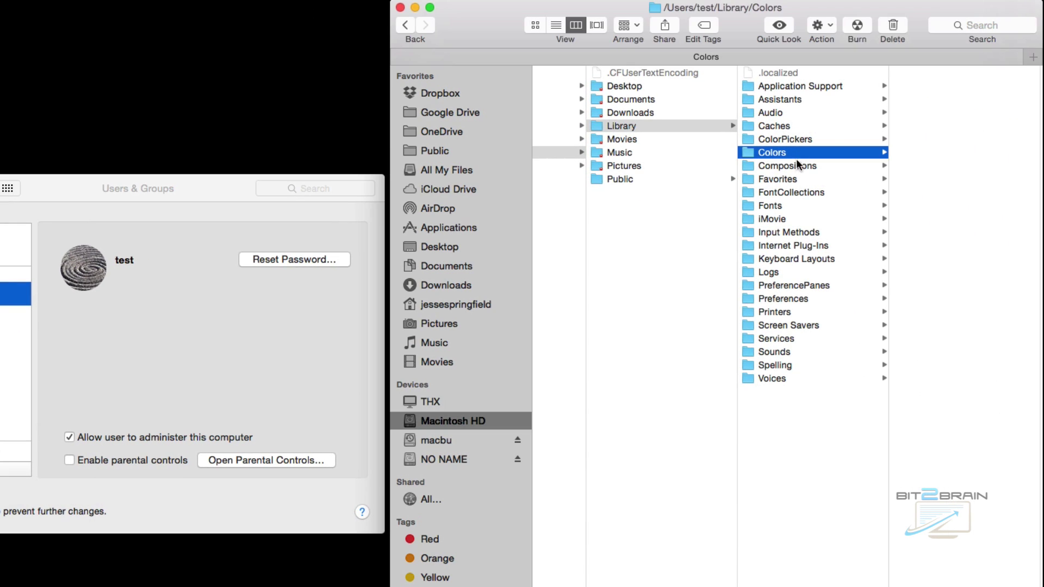
# Browse Compositions, Favorites, Assistants and Audio > Plug-Ins > Digidesign, then return to test's home folder.
pyautogui.click(797, 166)
pyautogui.click(800, 179)
pyautogui.click(795, 141)
pyautogui.click(793, 113)
pyautogui.click(796, 113)
pyautogui.click(950, 86)
pyautogui.click(923, 86)
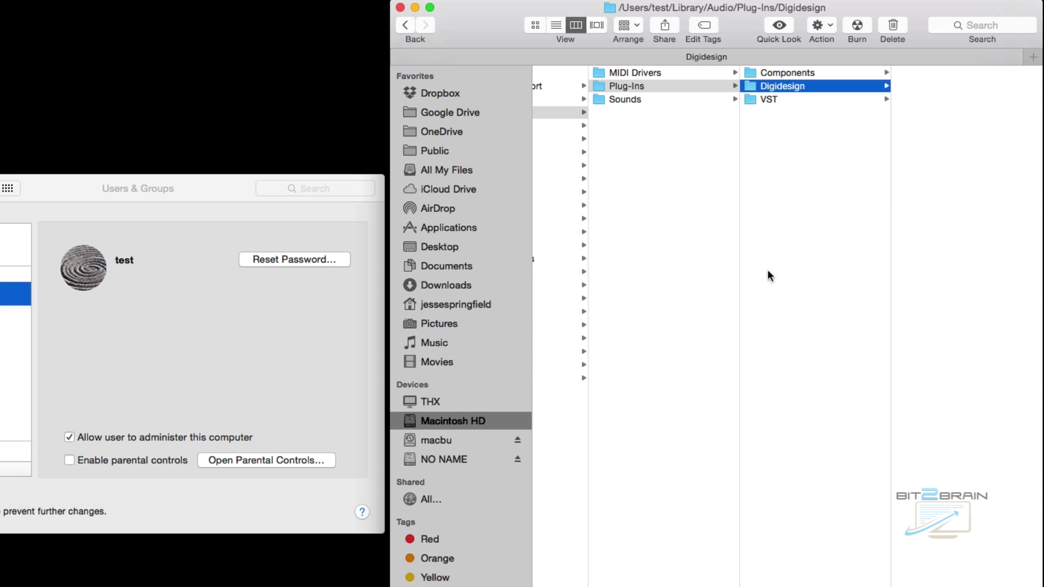
pyautogui.press('Left')
pyautogui.press('Left')
pyautogui.press('Left')
pyautogui.press('Left')
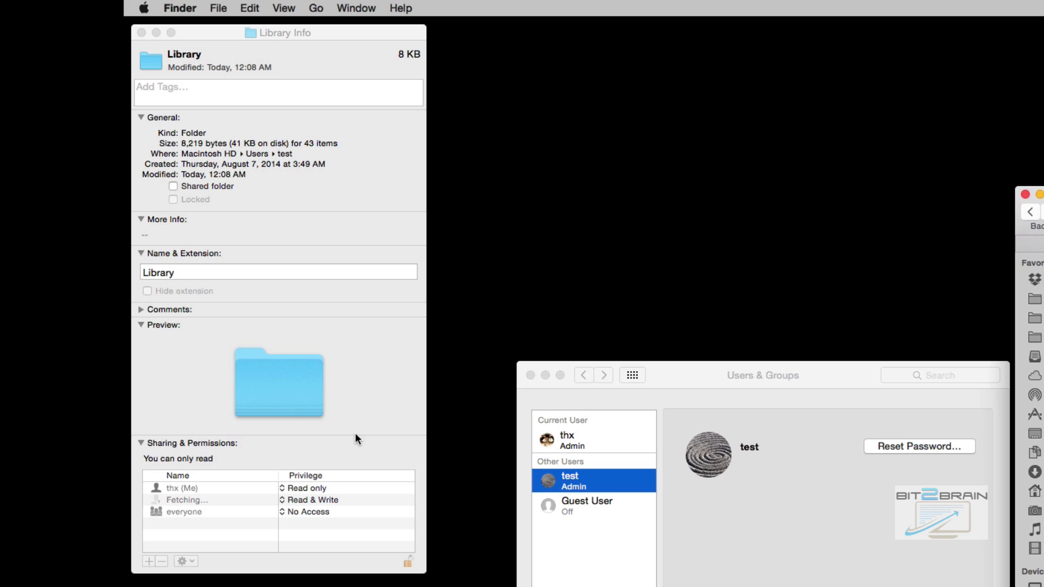
# Remove thx (Me) from the Library folder's Sharing & Permissions list.
pyautogui.click(267, 502)
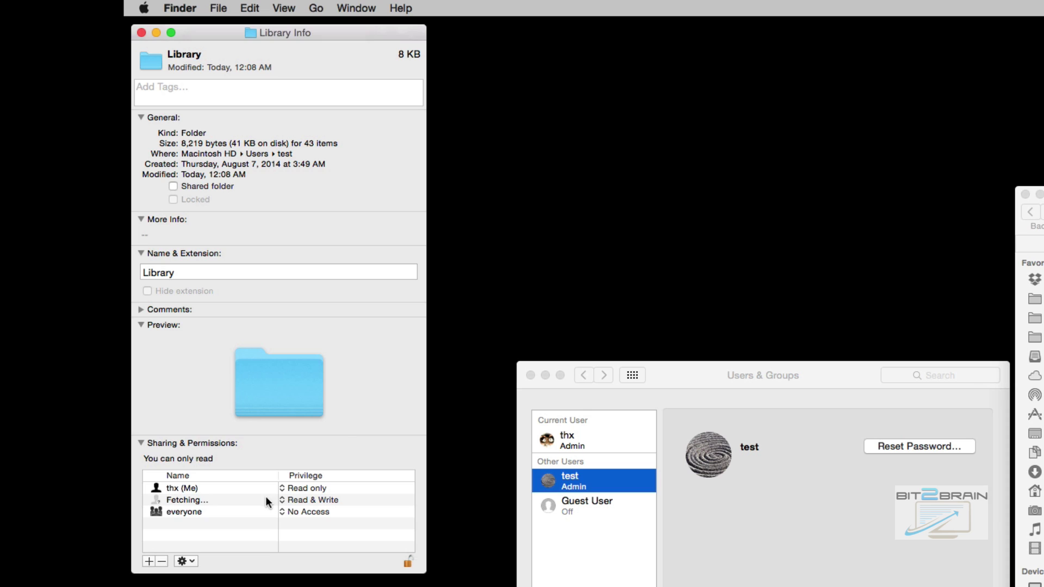
pyautogui.click(294, 487)
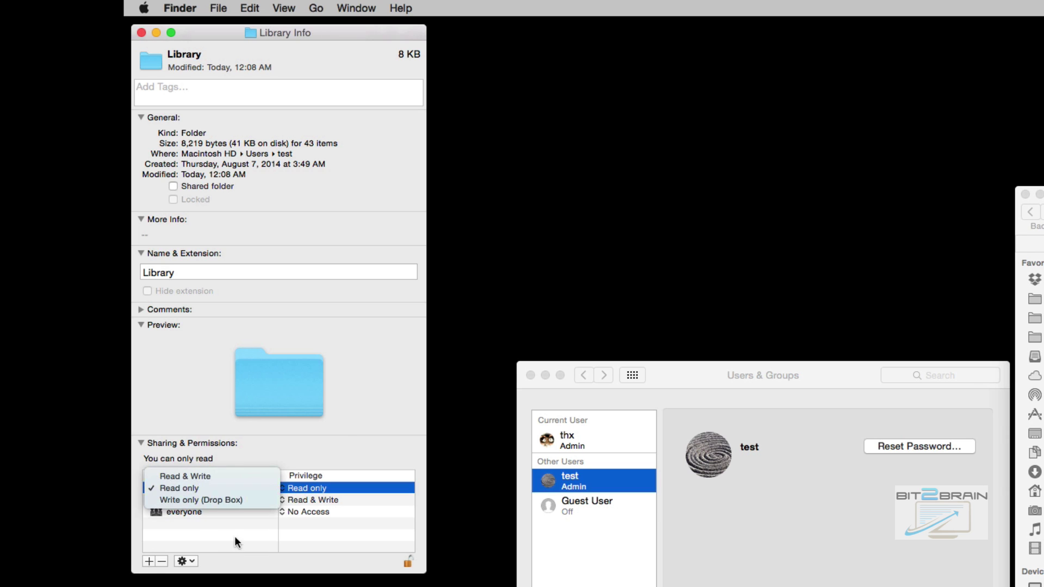
pyautogui.click(327, 484)
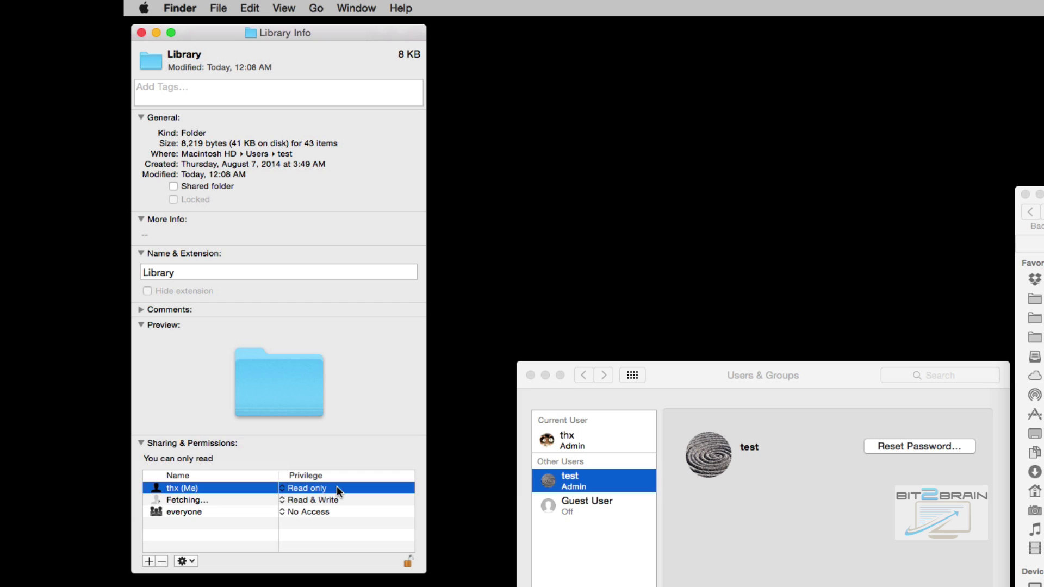
pyautogui.click(162, 561)
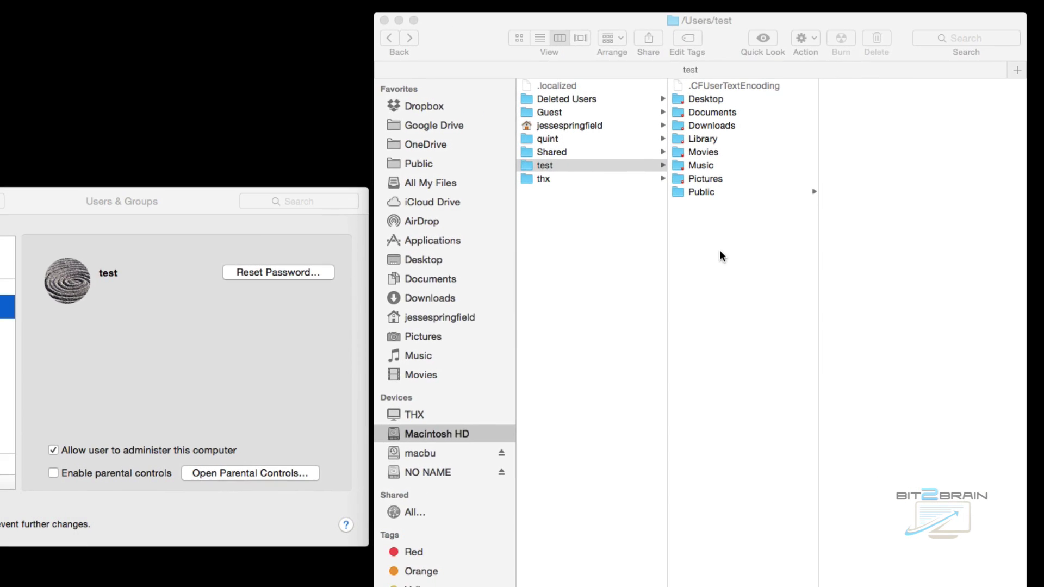
# Check access to test's Documents, Library and other home folders.
pyautogui.click(720, 257)
pyautogui.click(734, 114)
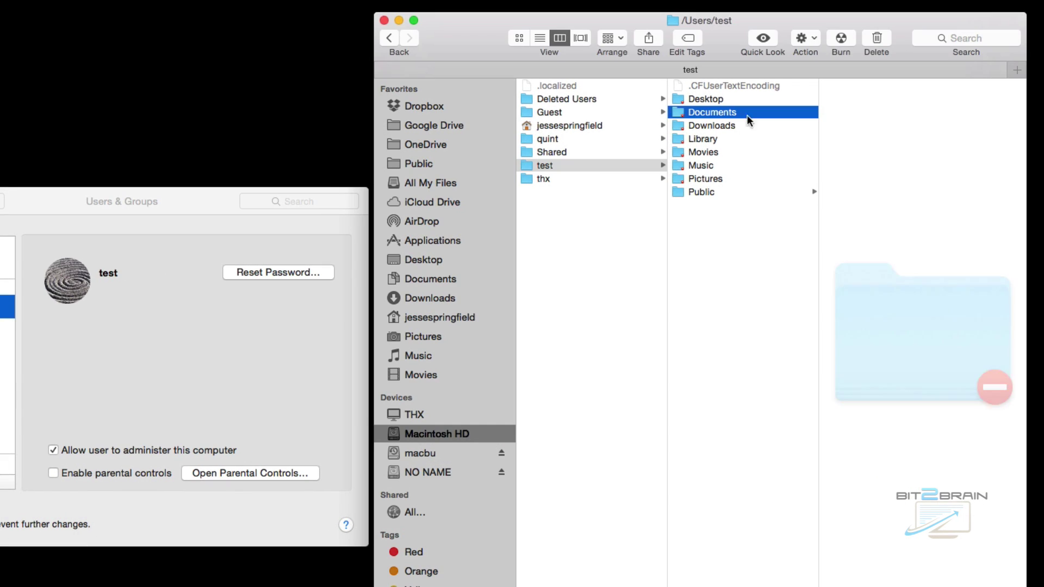
pyautogui.click(730, 139)
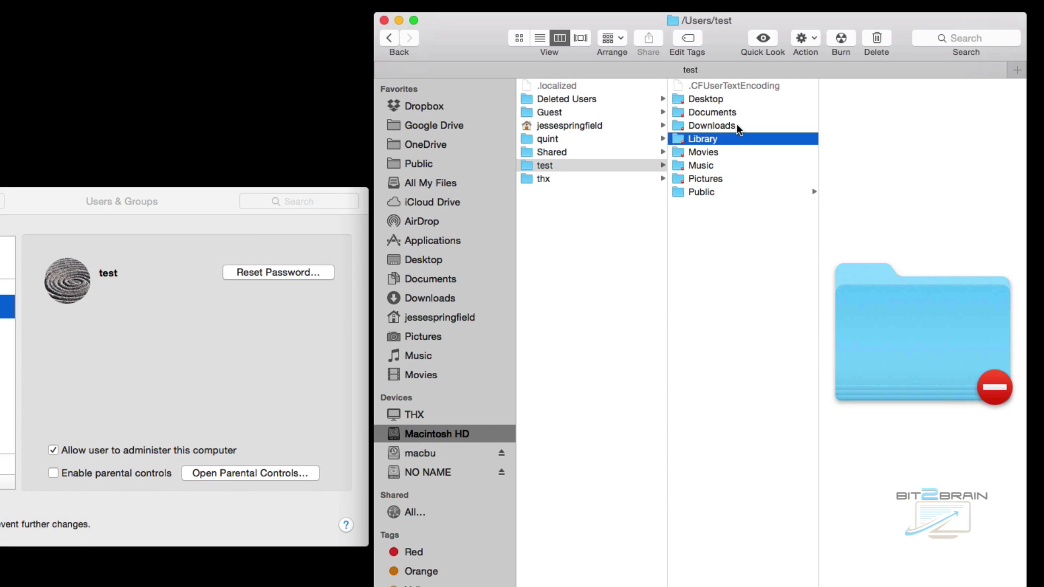
pyautogui.click(734, 138)
pyautogui.click(732, 114)
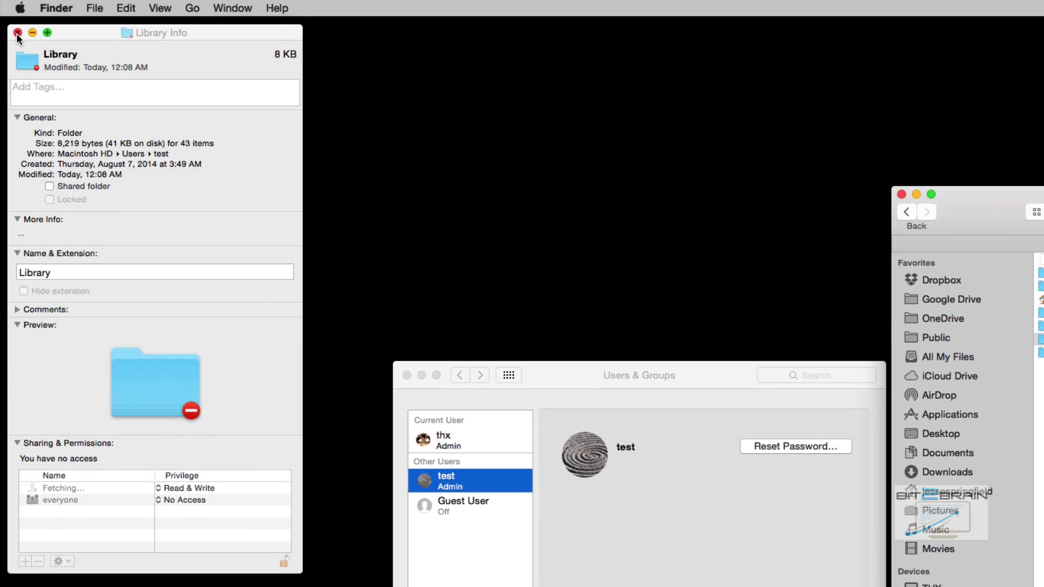
# Close Library's Info, then delete the test user with its home folder erased securely.
pyautogui.click(18, 35)
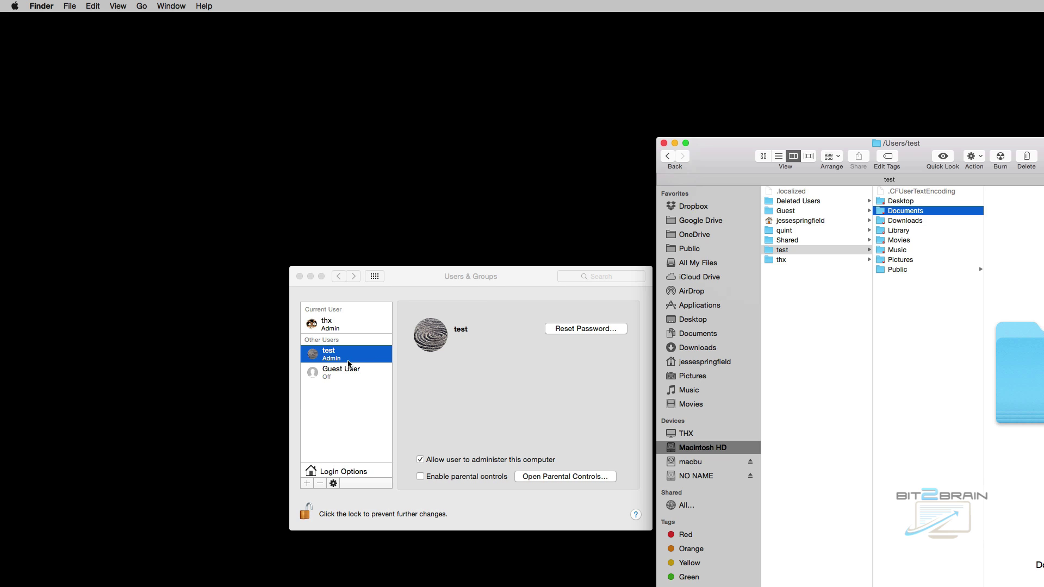
pyautogui.click(390, 284)
pyautogui.click(320, 483)
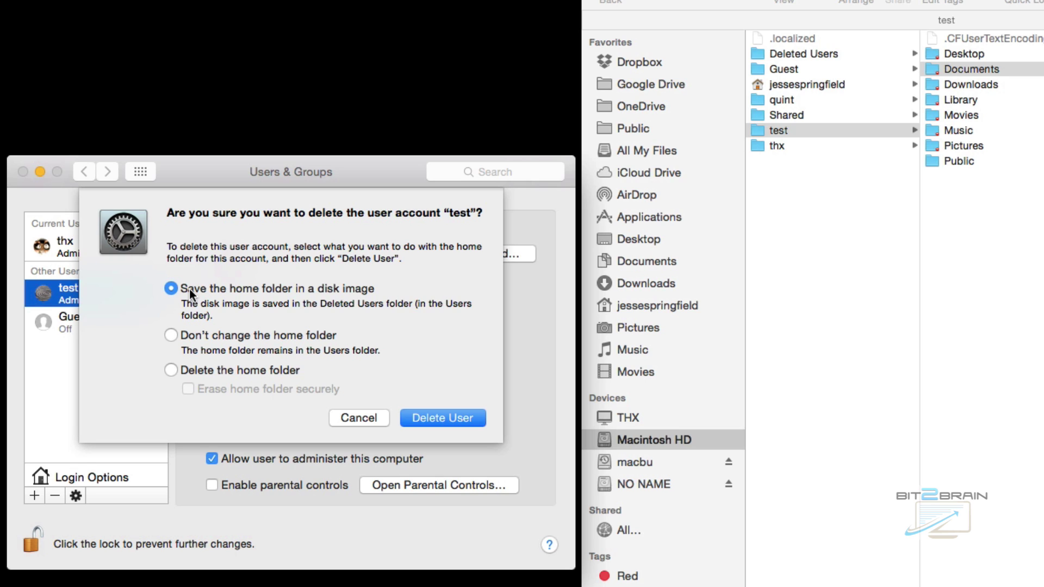
pyautogui.click(171, 336)
pyautogui.click(172, 369)
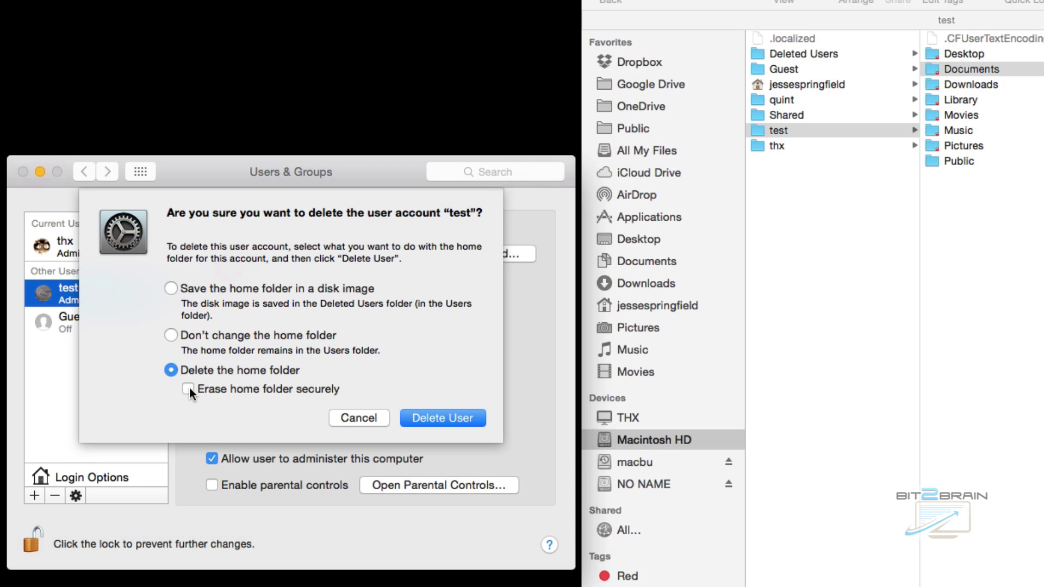
pyautogui.click(188, 389)
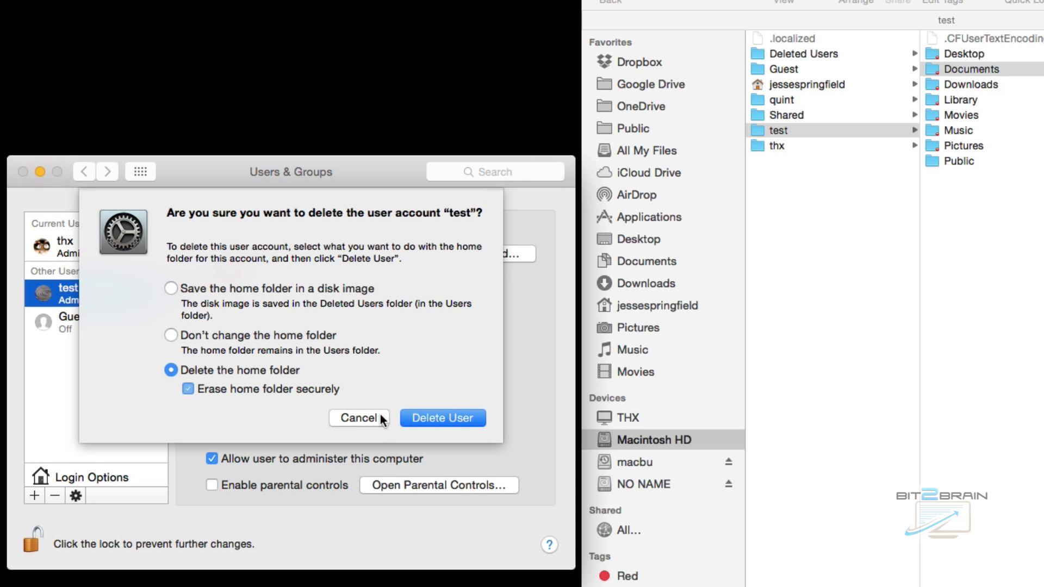
pyautogui.click(454, 418)
# Switch between Finder and Users & Groups, then move the Users & Groups window up and right.
pyautogui.click(823, 179)
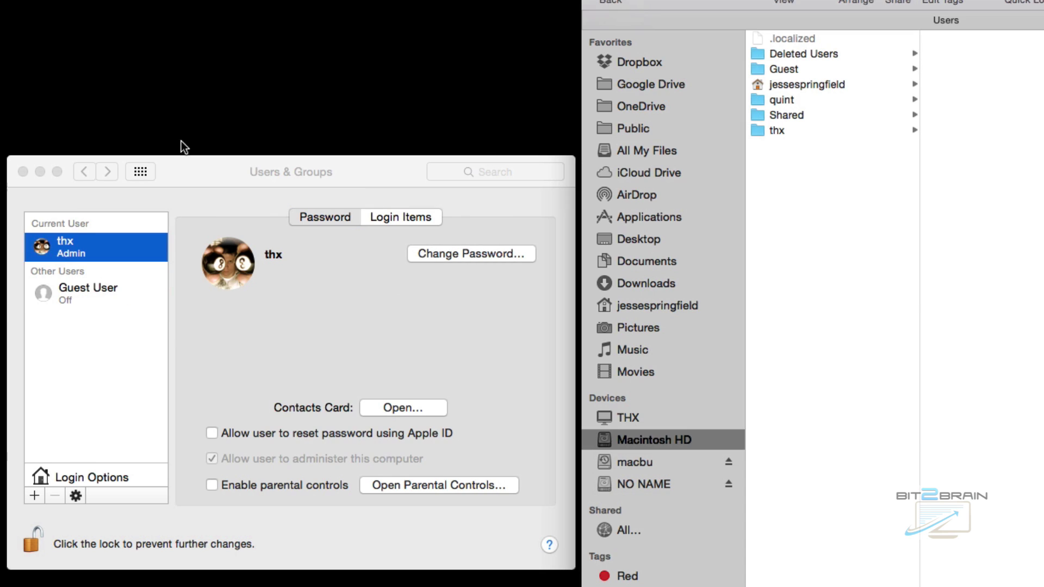
pyautogui.click(242, 172)
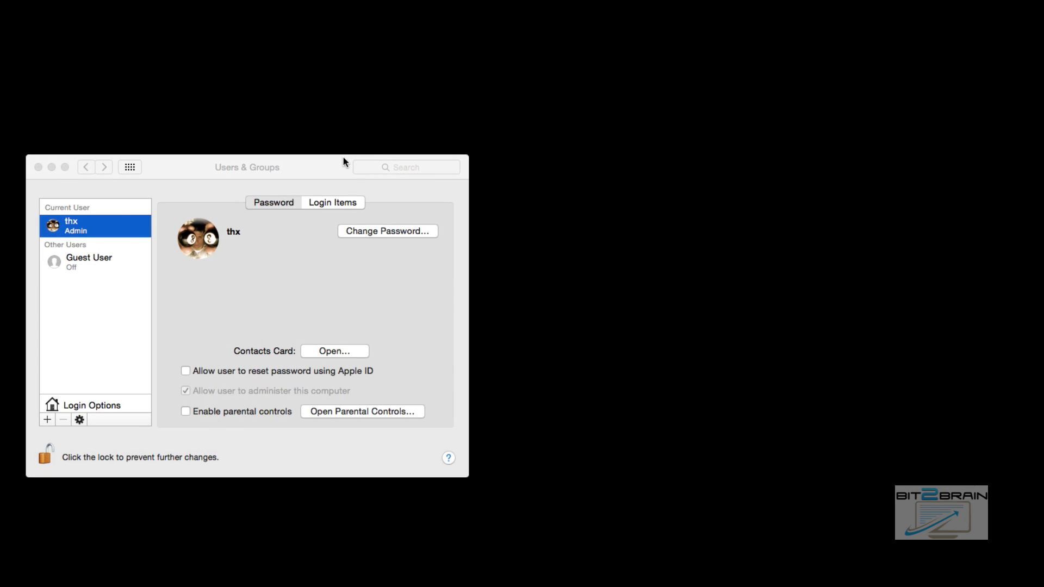
pyautogui.moveTo(343, 162); pyautogui.dragTo(494, 120)
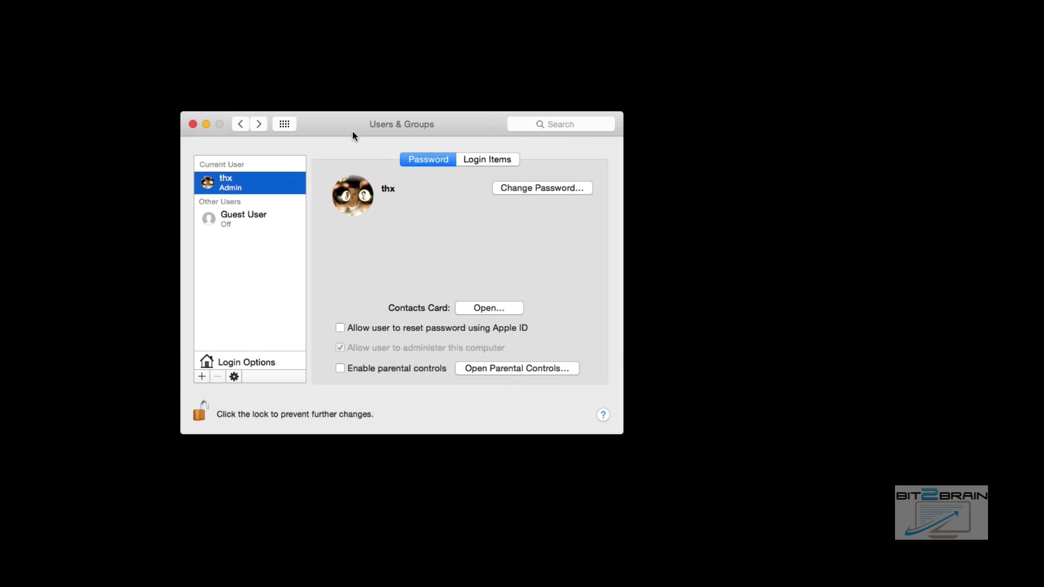
# Open Network preferences and view, then dismiss, the Set Service Order options.
pyautogui.click(285, 123)
pyautogui.click(375, 319)
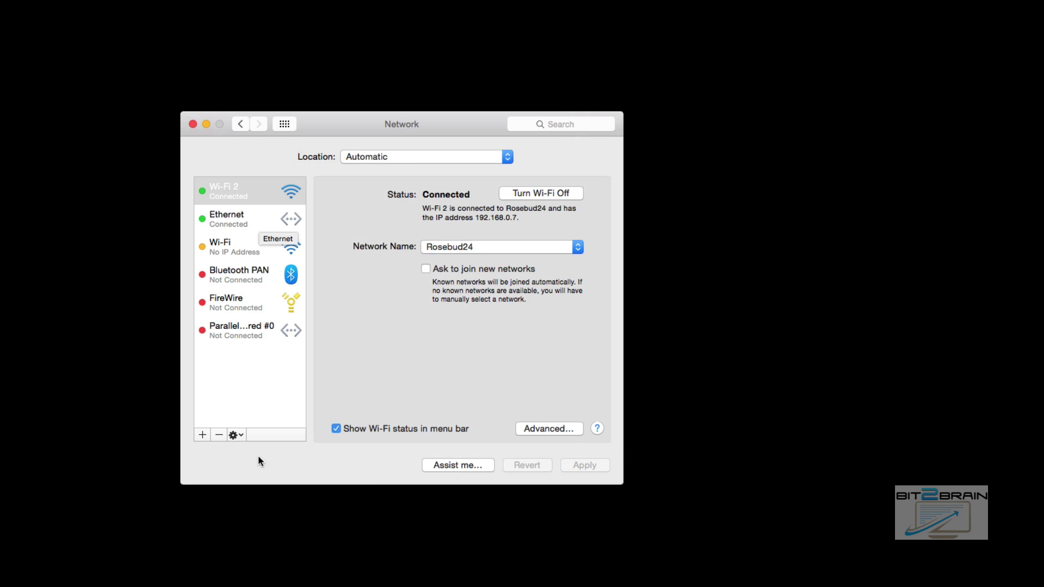
pyautogui.click(233, 435)
pyautogui.click(281, 495)
pyautogui.click(430, 303)
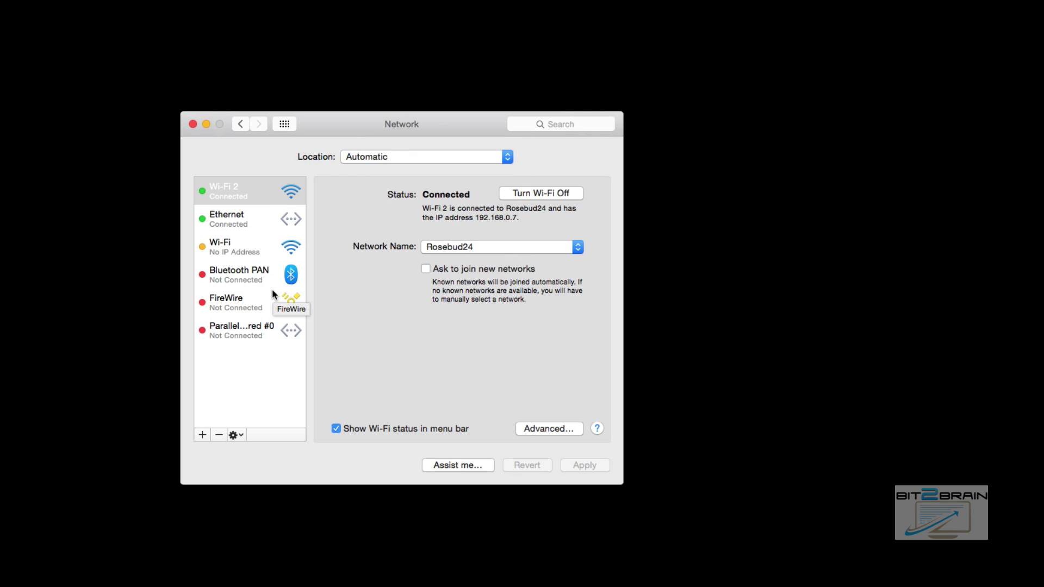
# Run Network Diagnostics from Assist me, then close the diagnostics window.
pyautogui.click(457, 465)
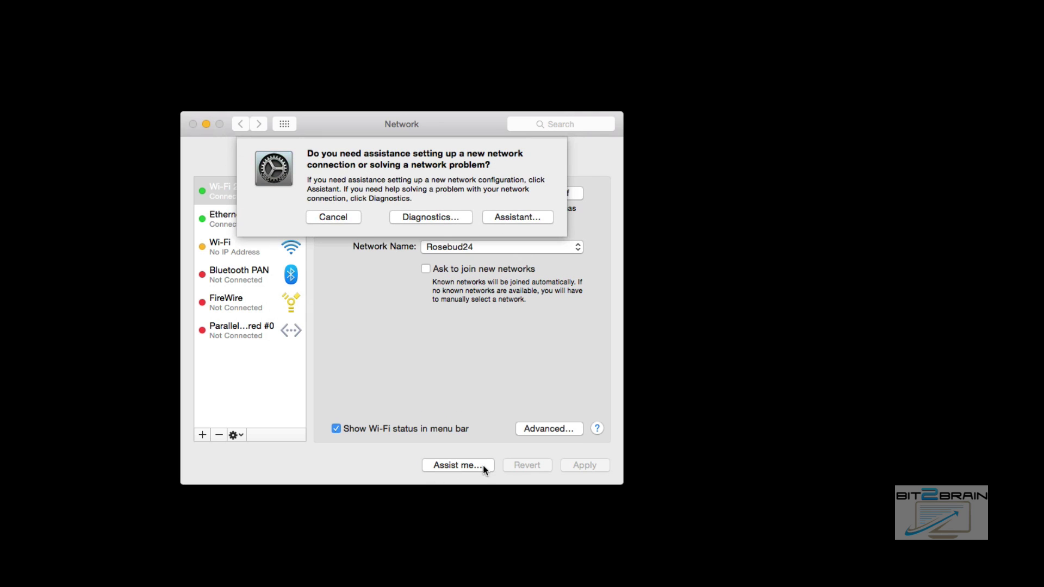
pyautogui.click(446, 219)
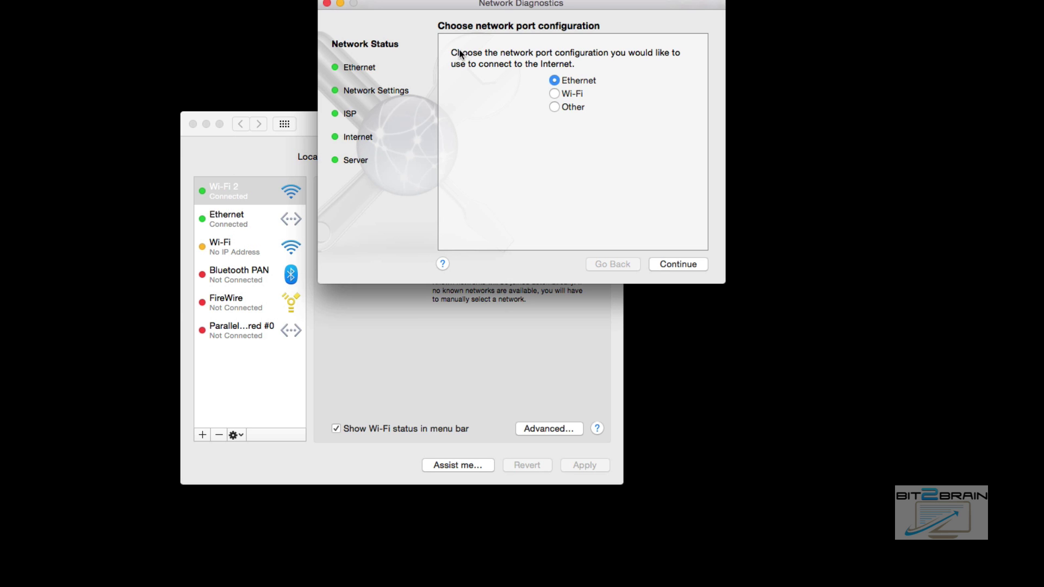
pyautogui.moveTo(389, 4); pyautogui.dragTo(330, 49)
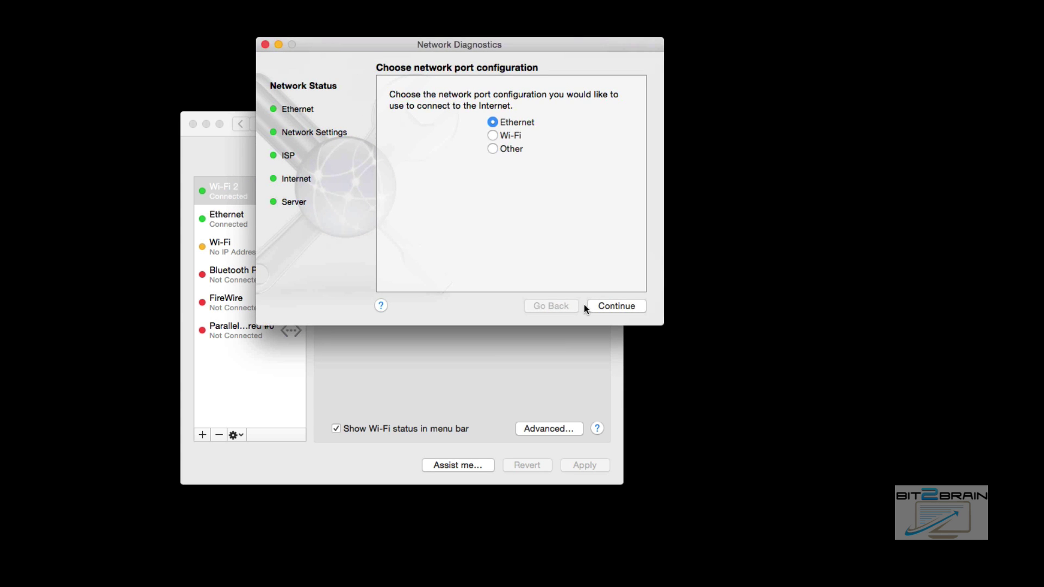
pyautogui.click(264, 45)
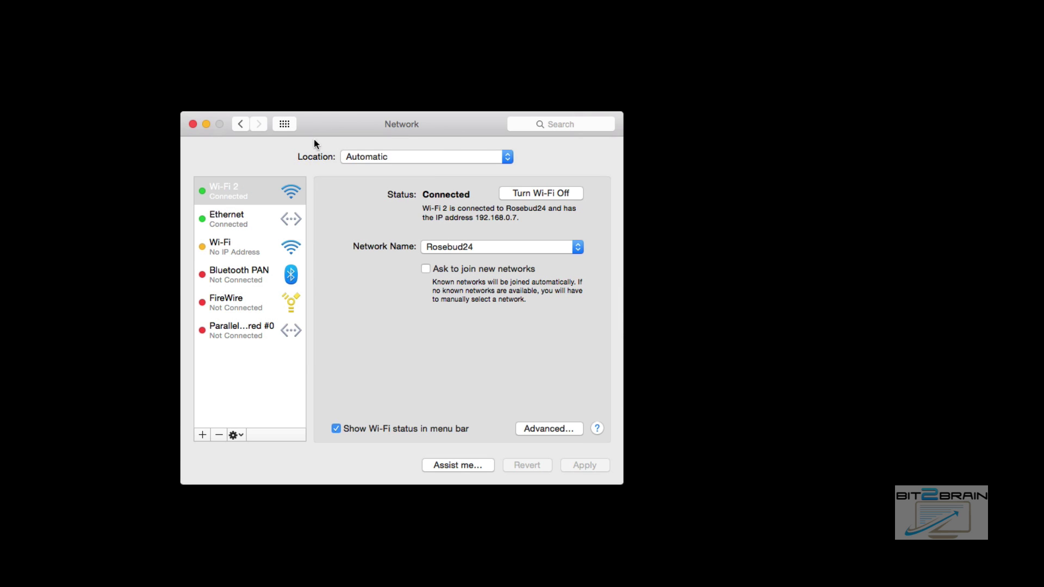
pyautogui.click(284, 124)
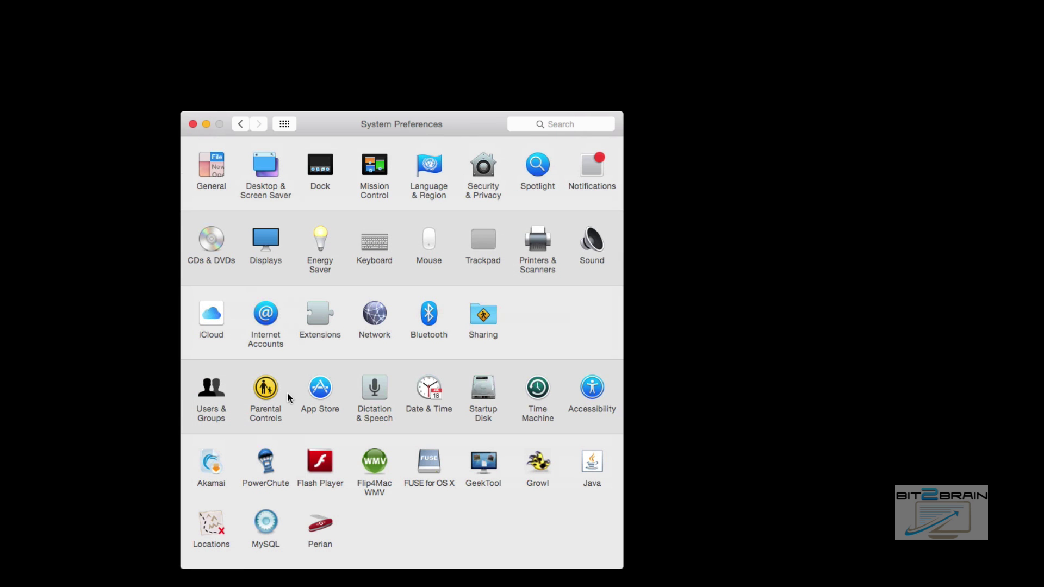
pyautogui.click(205, 396)
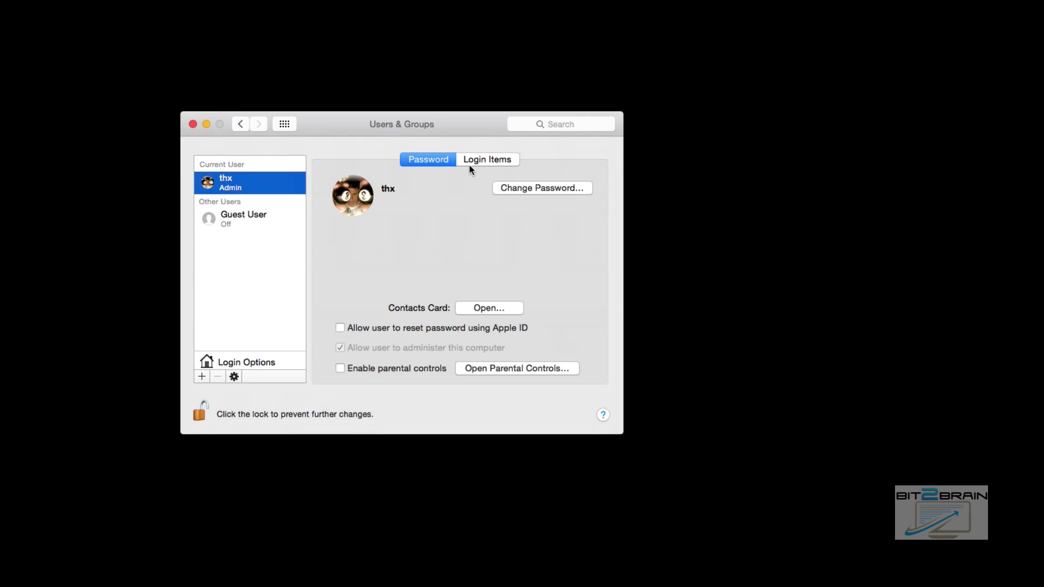
pyautogui.click(487, 158)
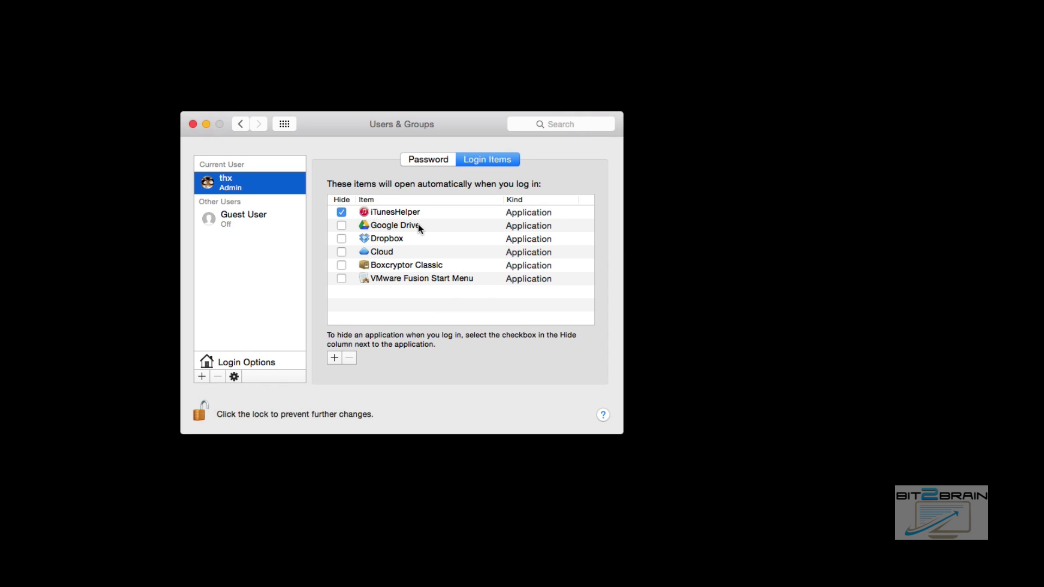
pyautogui.click(254, 215)
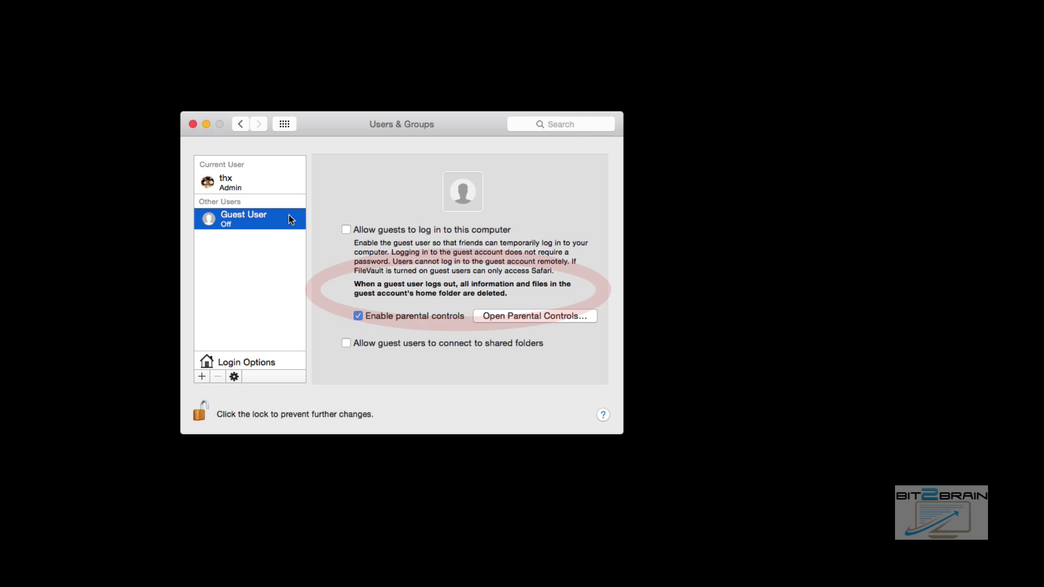
pyautogui.click(283, 124)
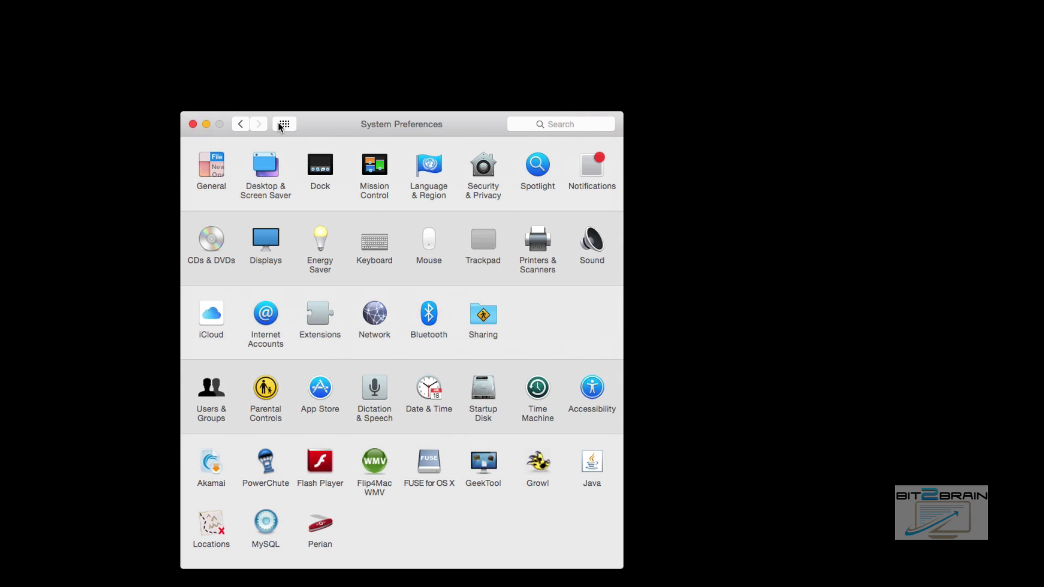